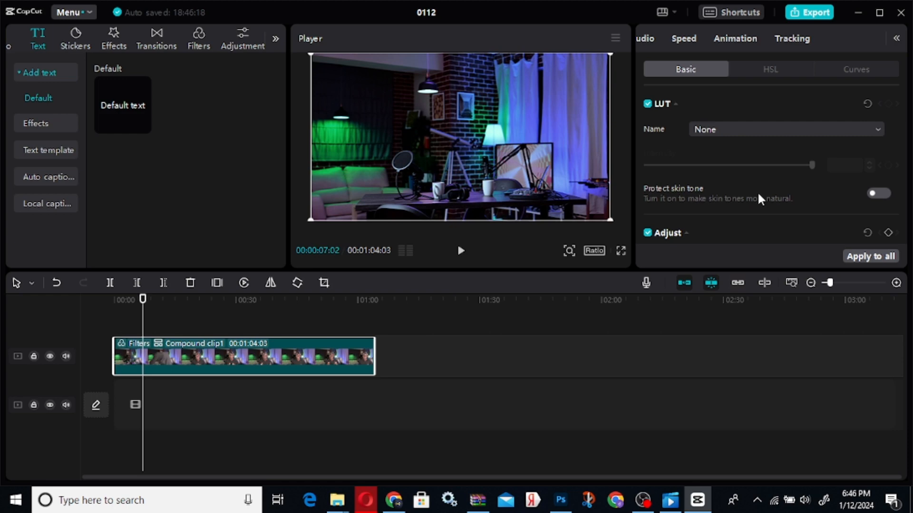
- Preview the edited compound clip by playing it from about 18 seconds
click(164, 308)
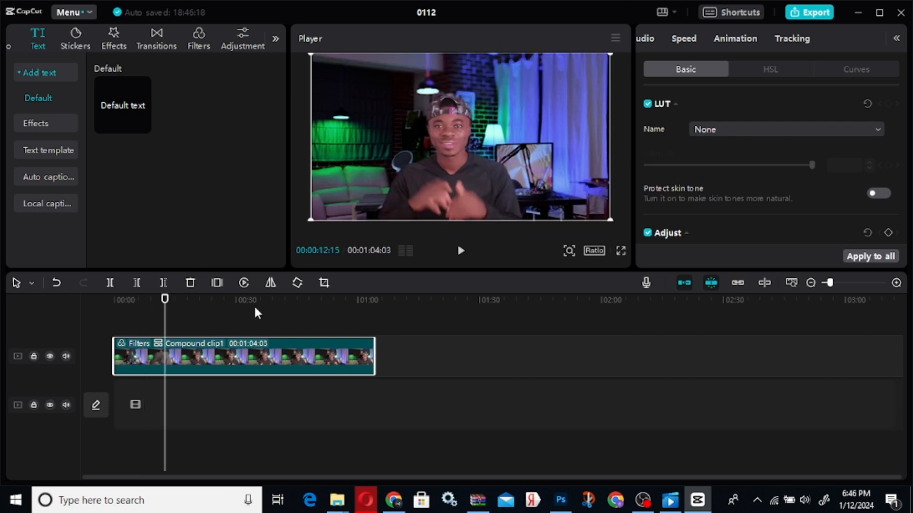
click(189, 307)
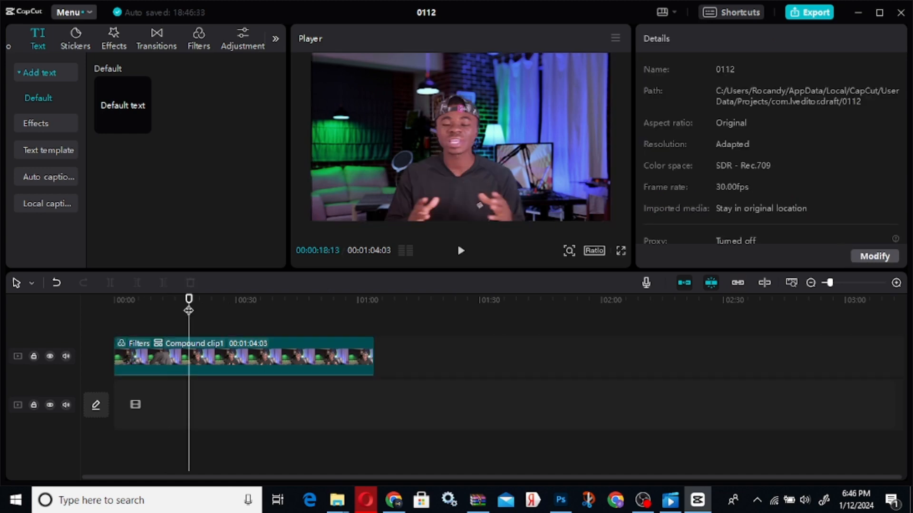
key(space)
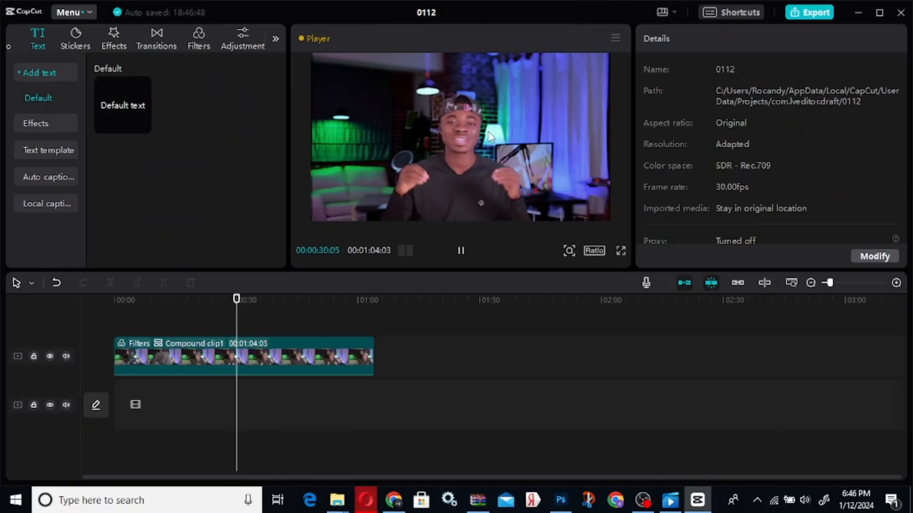
- Delete the compound clip from the timeline
click(303, 356)
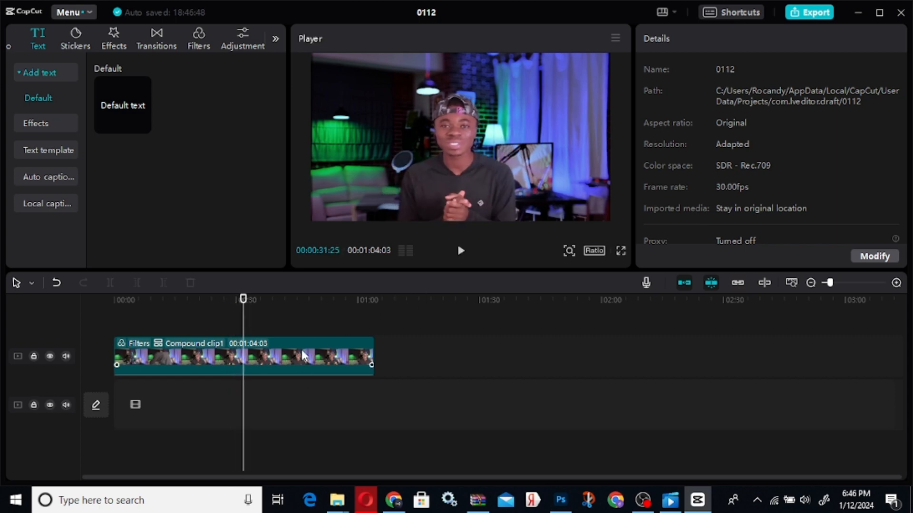
key(Delete)
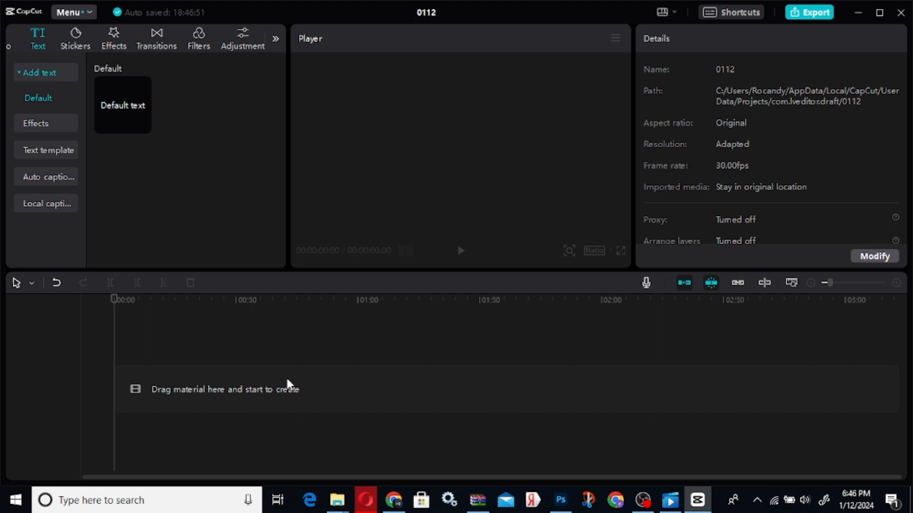
- Switch to the Opera browser, search the web for capcut, and view the official CapCut website's home page
click(856, 12)
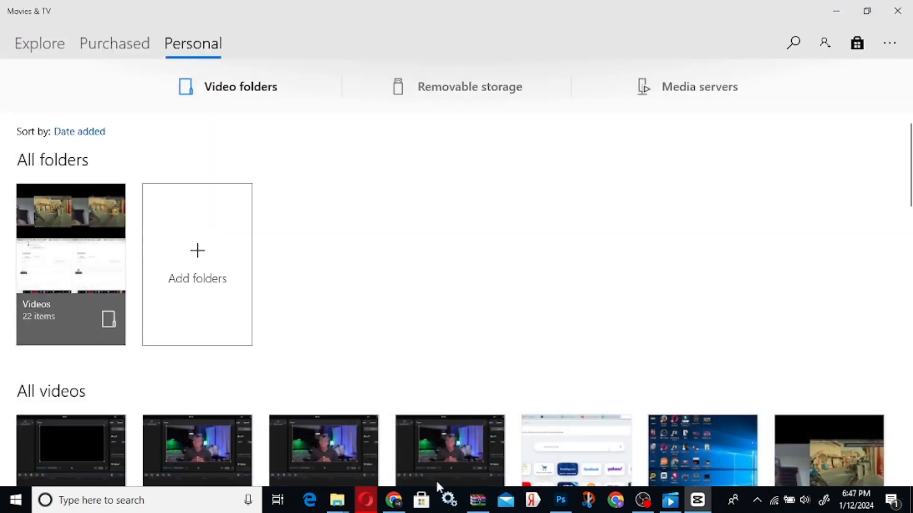
click(366, 500)
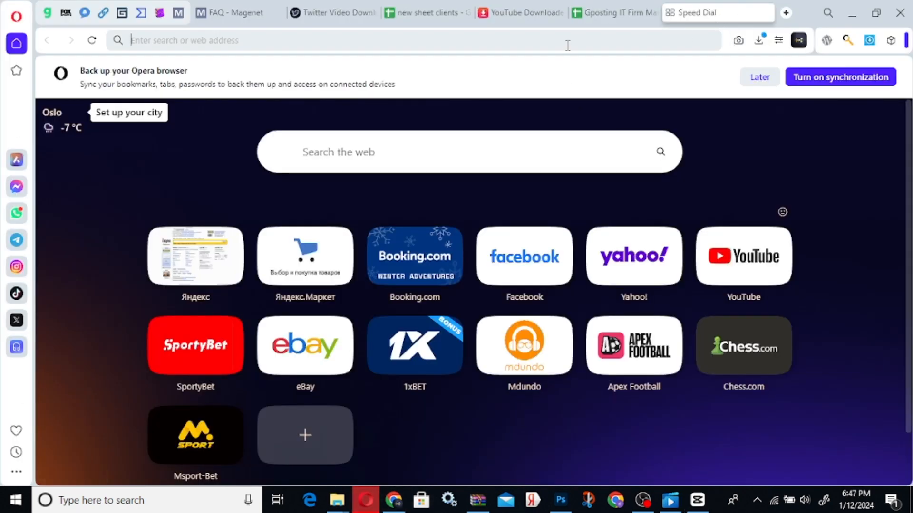
text(cap)
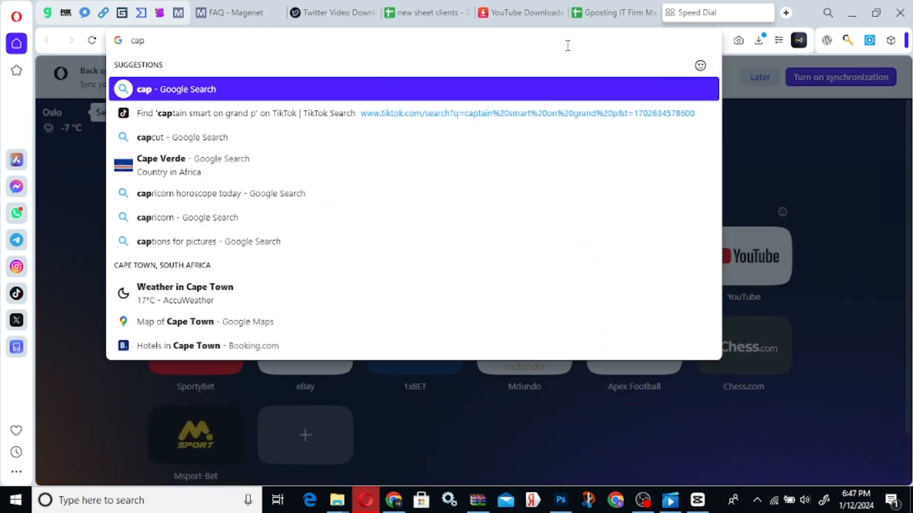
text(cut)
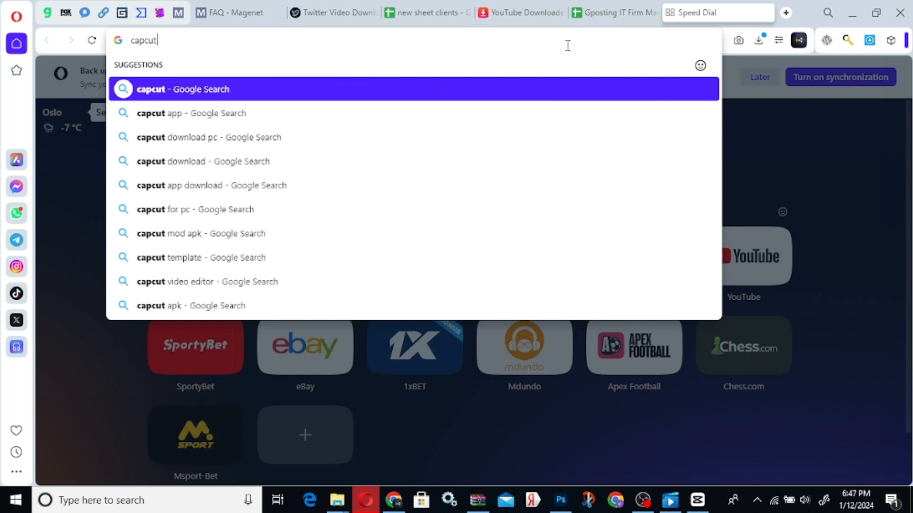
key(Return)
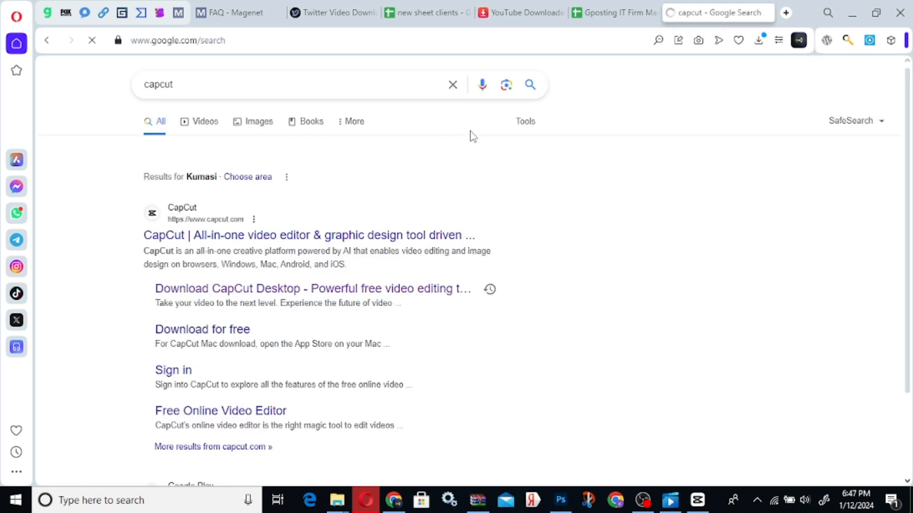
click(233, 239)
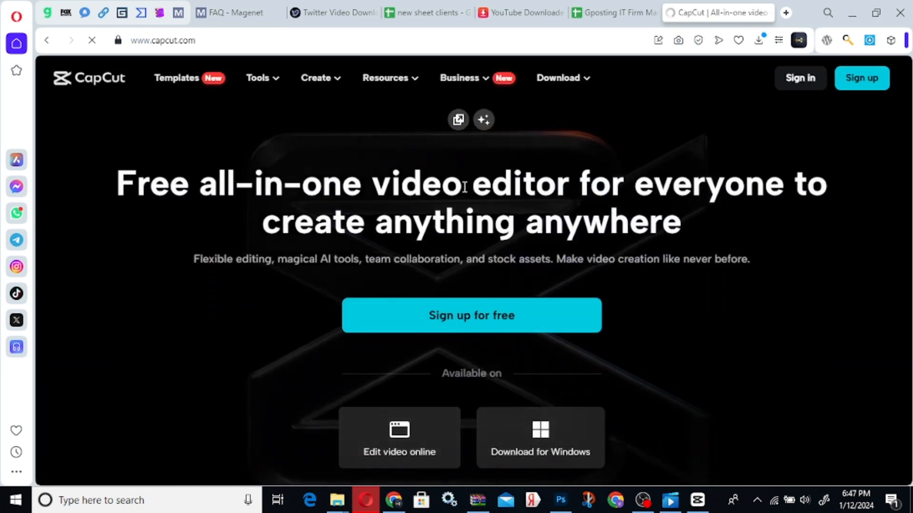
scroll(446, 202, down, 6)
scroll(445, 217, up, 3)
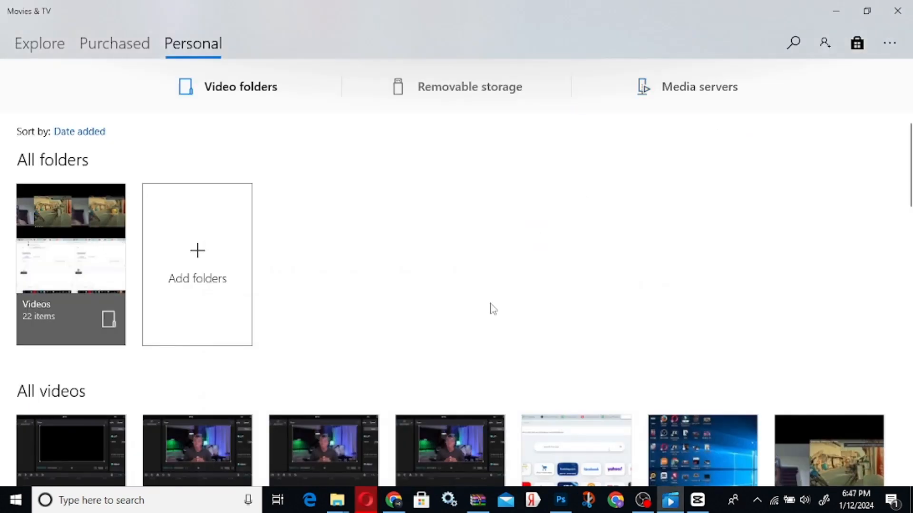
- Switch back to CapCut and add the MVI_7804 video from the Videos folder to the timeline
click(836, 11)
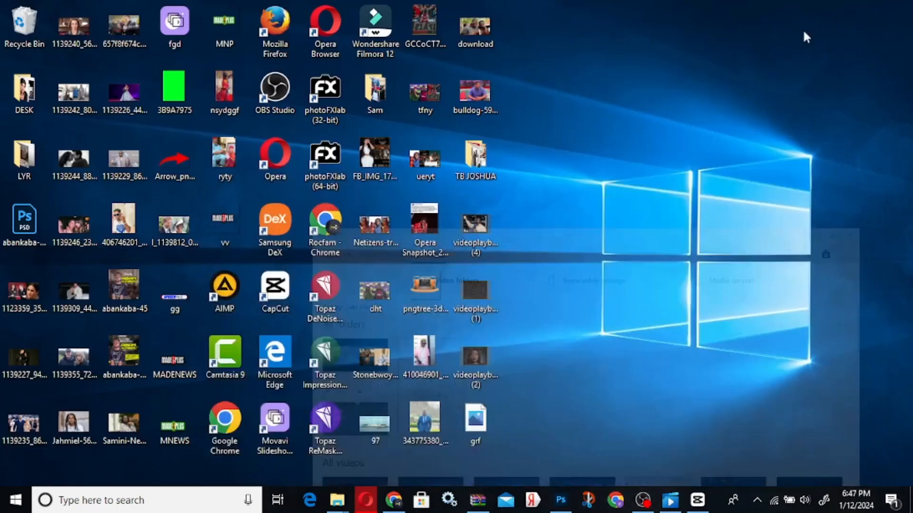
click(698, 501)
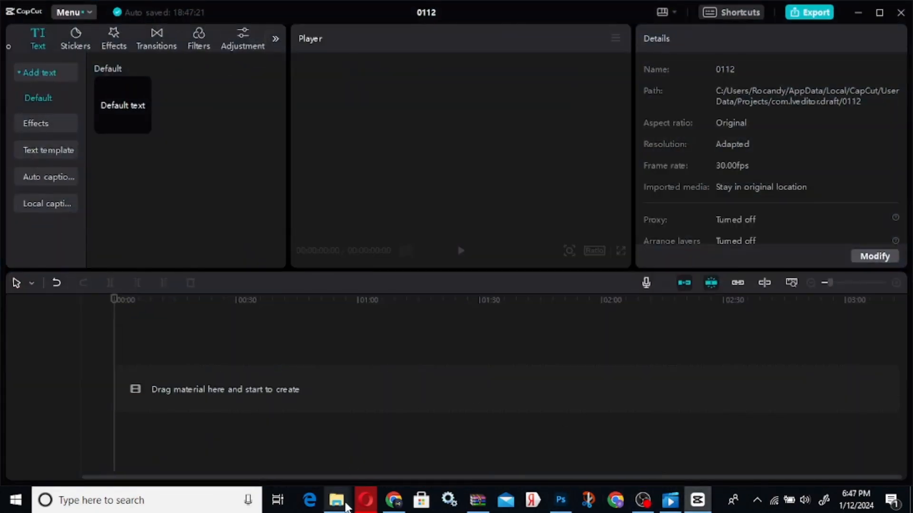
click(304, 442)
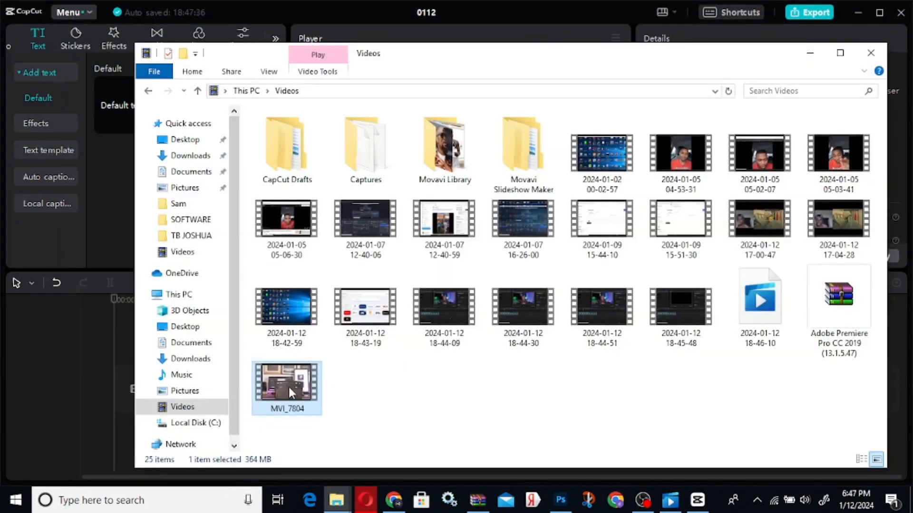
drag(289, 387, 138, 381)
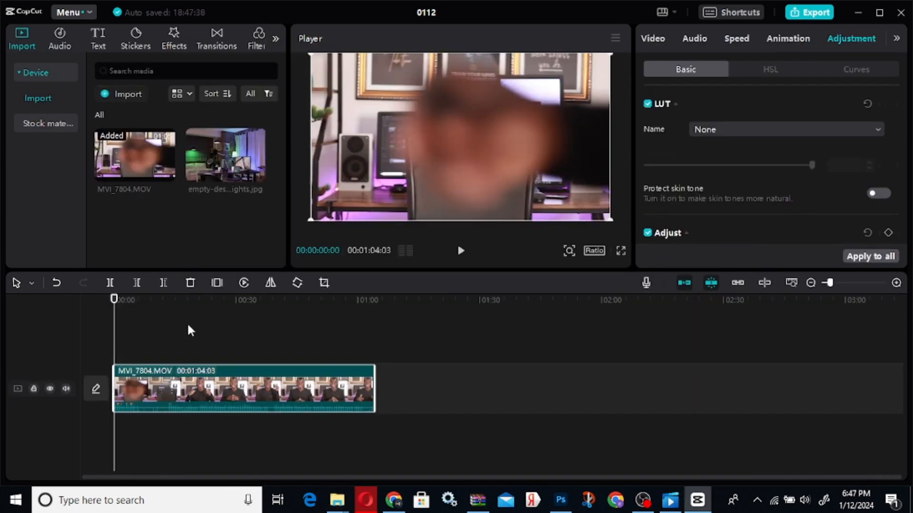
- At about 25 seconds into the MVI_7804 clip, enable Retouch for a single person with Smooth at 100 and Brighten at 35
drag(172, 301, 216, 303)
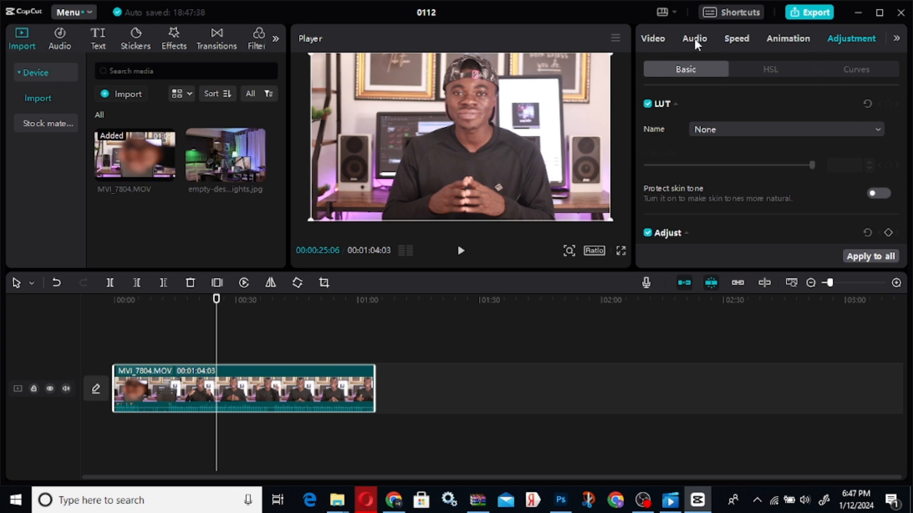
scroll(780, 40, down, 1)
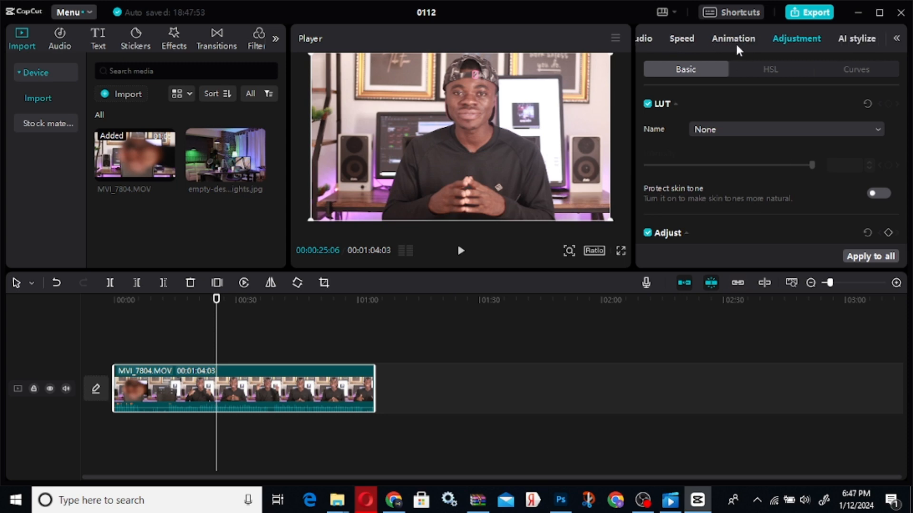
scroll(735, 42, up, 1)
click(656, 39)
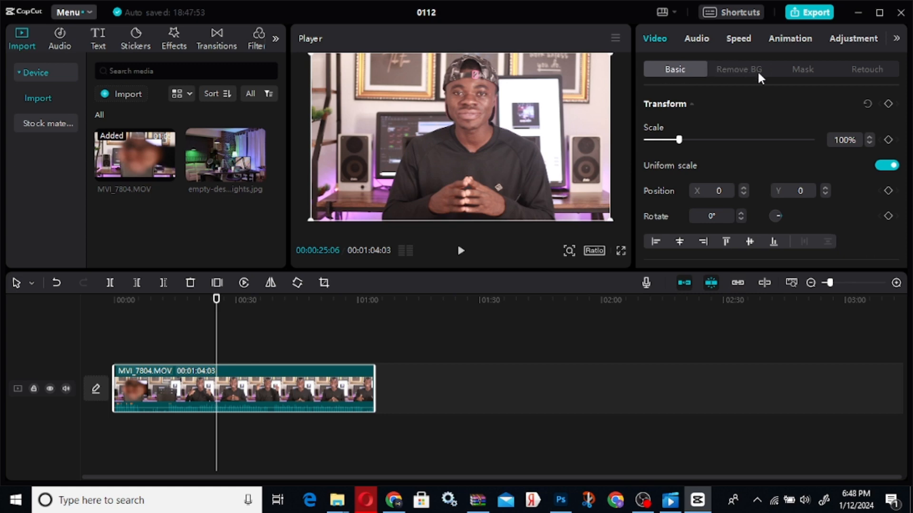
click(870, 76)
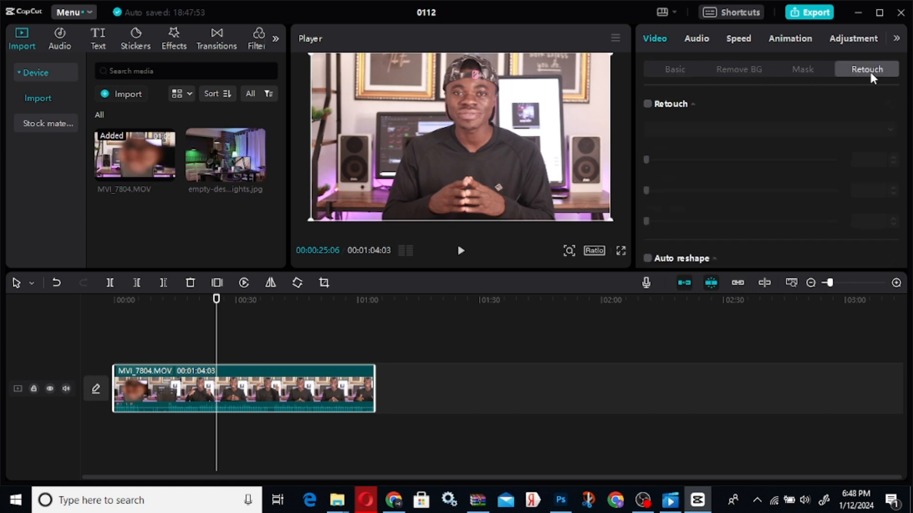
click(648, 104)
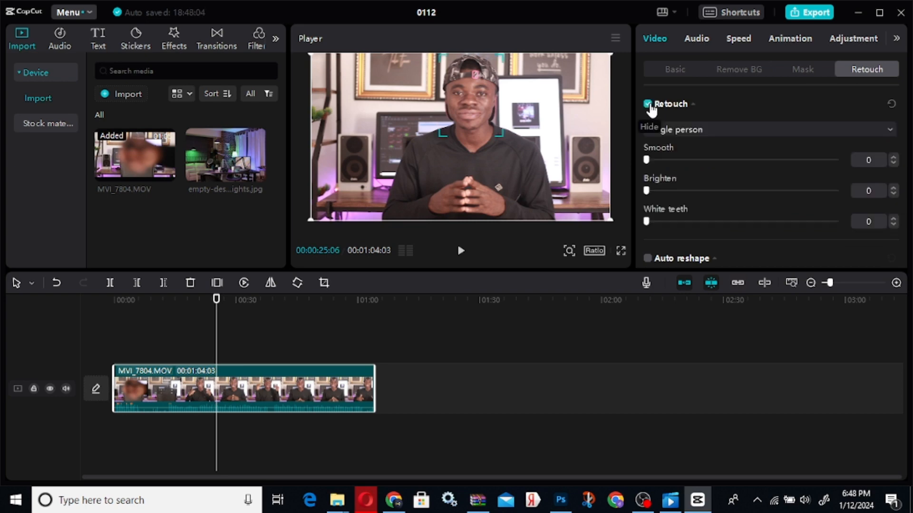
drag(647, 160, 838, 164)
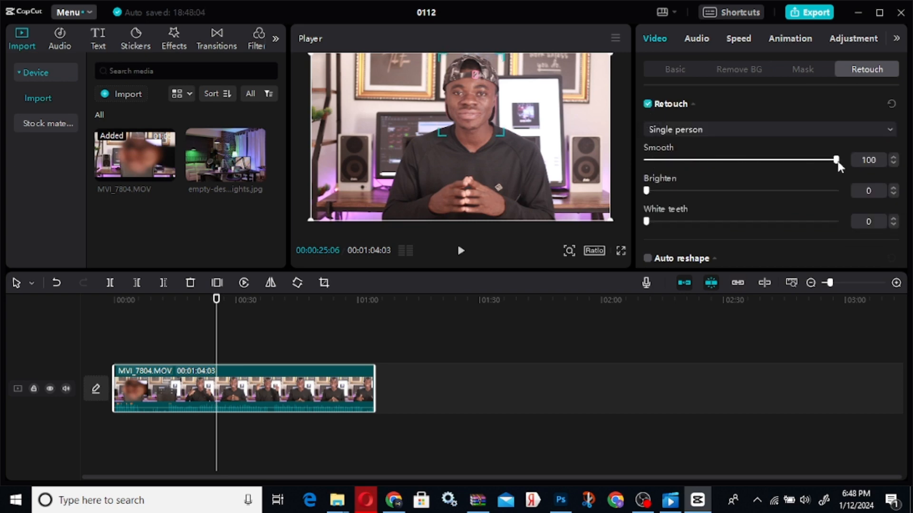
click(711, 191)
- Enable Auto reshape for a single person, set the Mouth size to 50, and play the clip briefly to check it
scroll(692, 201, down, 2)
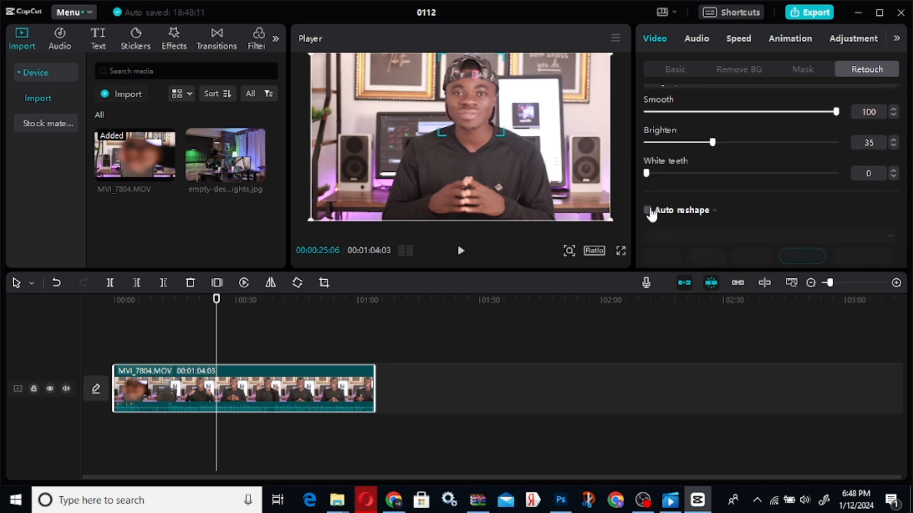
click(657, 212)
scroll(770, 247, down, 2)
drag(742, 240, 840, 238)
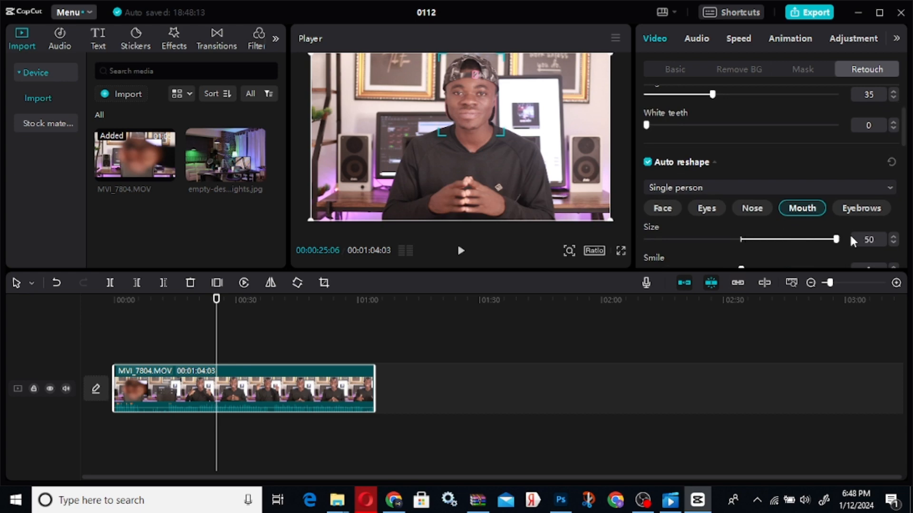
key(space)
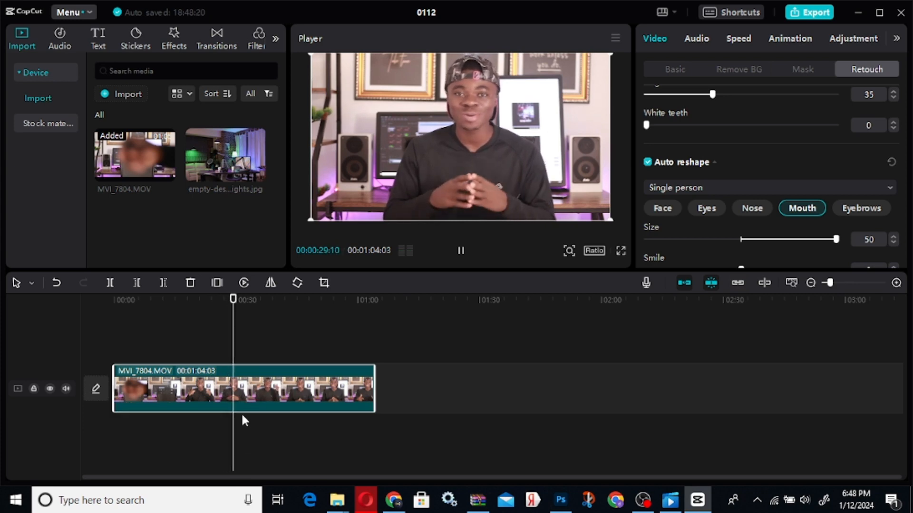
key(space)
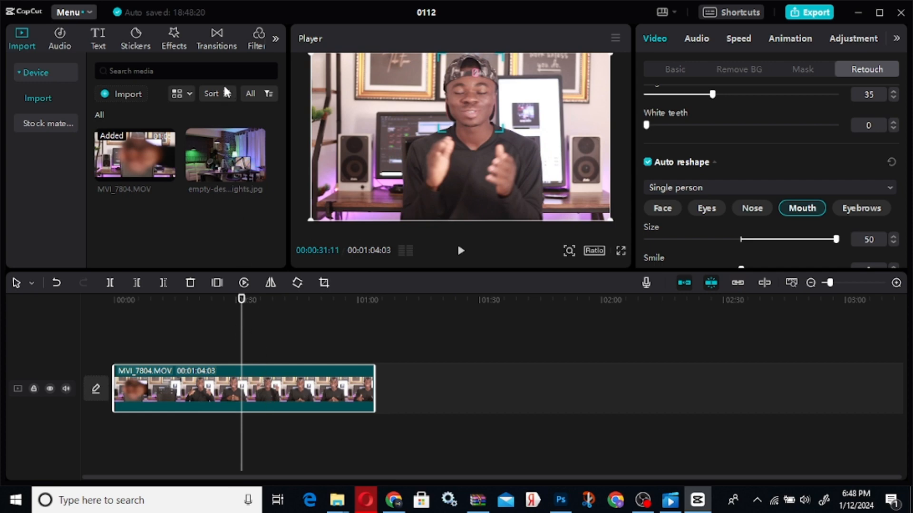
- Apply a filter from the Movies category to the MVI_7804 clip
scroll(232, 43, down, 2)
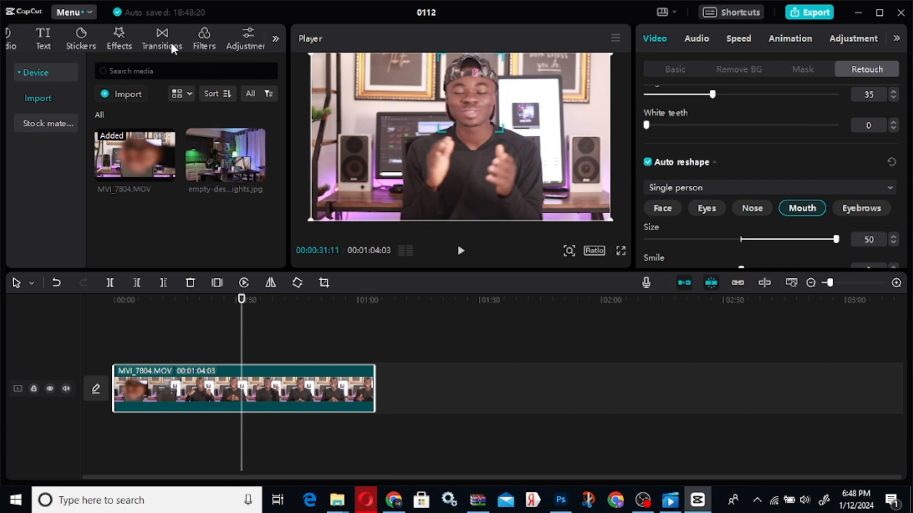
click(199, 42)
scroll(49, 214, down, 1)
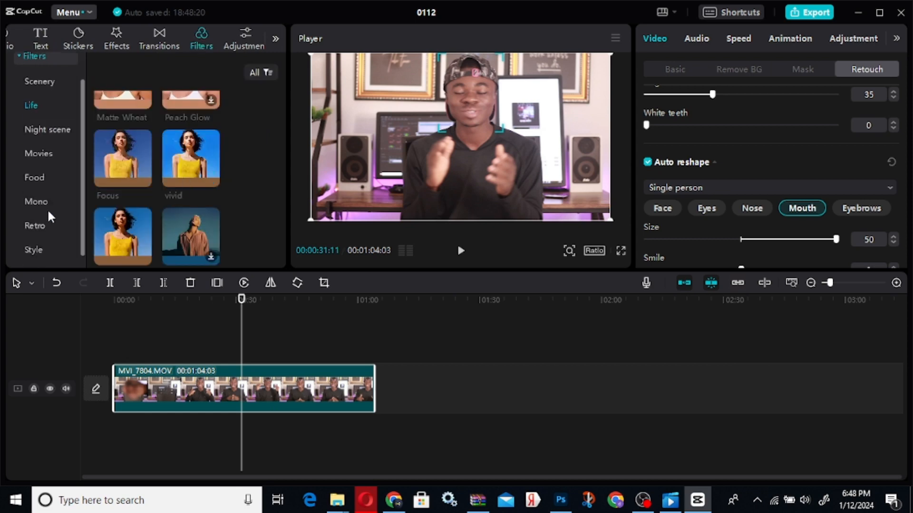
scroll(47, 209, up, 1)
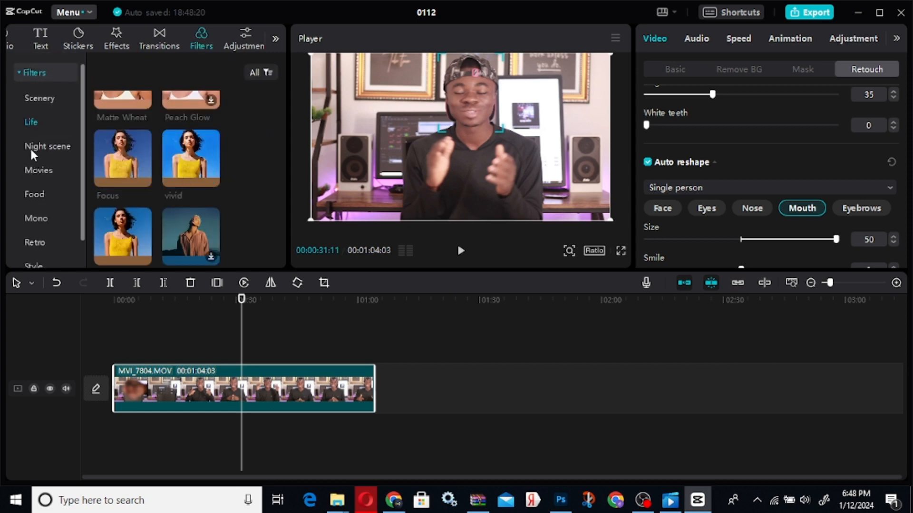
scroll(38, 156, down, 1)
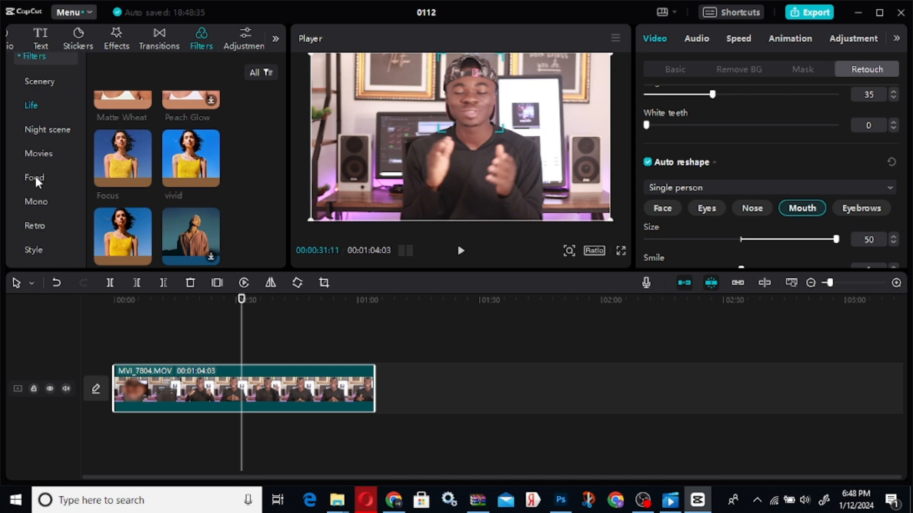
click(38, 150)
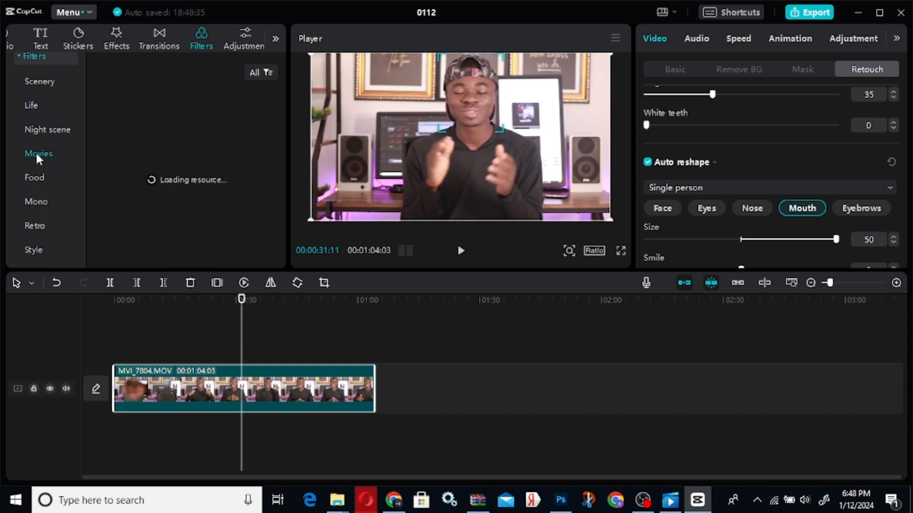
scroll(181, 207, down, 5)
scroll(189, 223, down, 5)
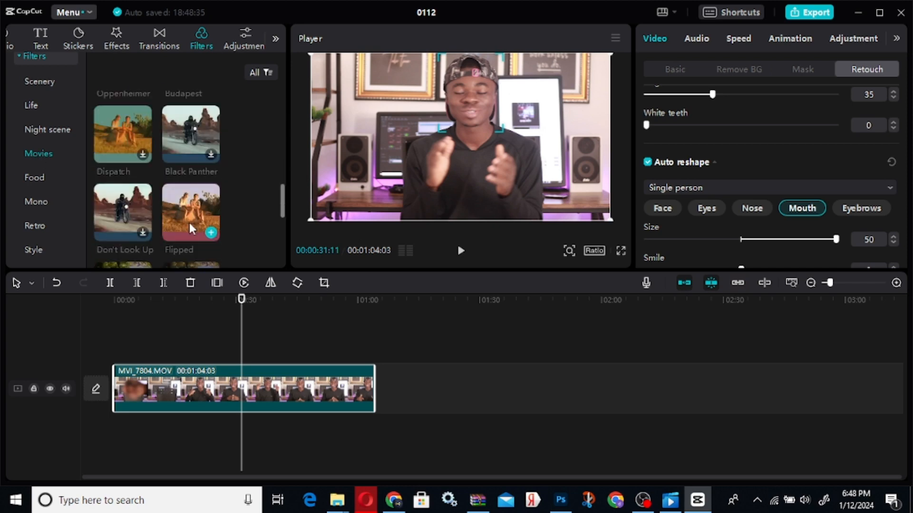
mouse_move(182, 213)
mouse_down()
mouse_move(244, 186)
mouse_move(224, 336)
mouse_move(196, 346)
mouse_move(228, 388)
mouse_up()
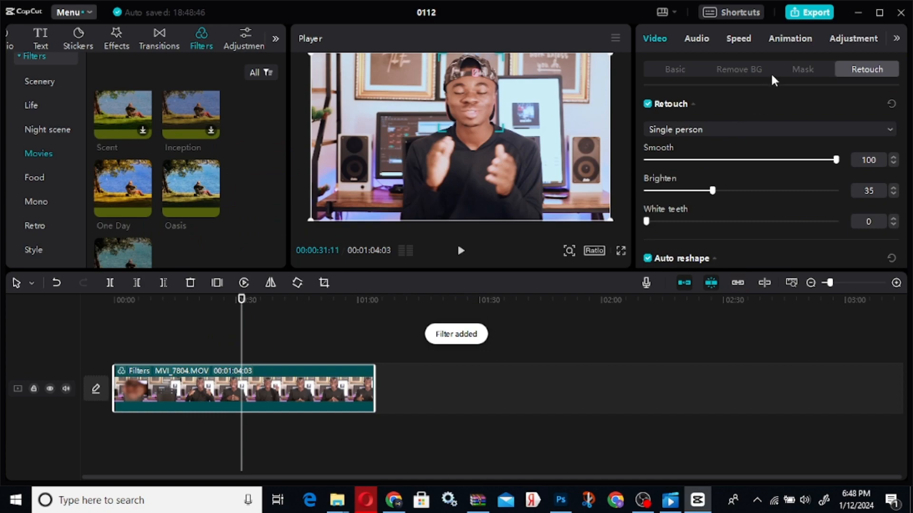
- Set the colour temperature to -16 in the basic colour adjustments of the MVI_7804 clip
drag(828, 44, 763, 41)
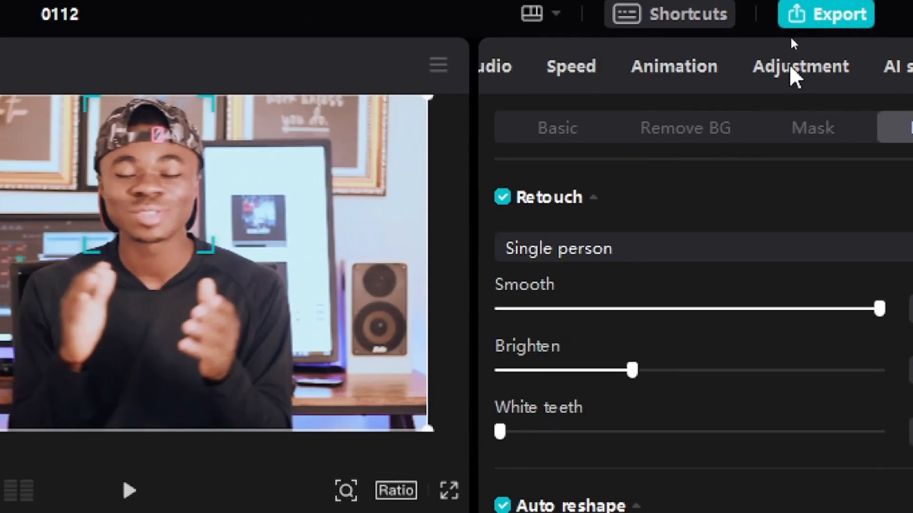
click(792, 39)
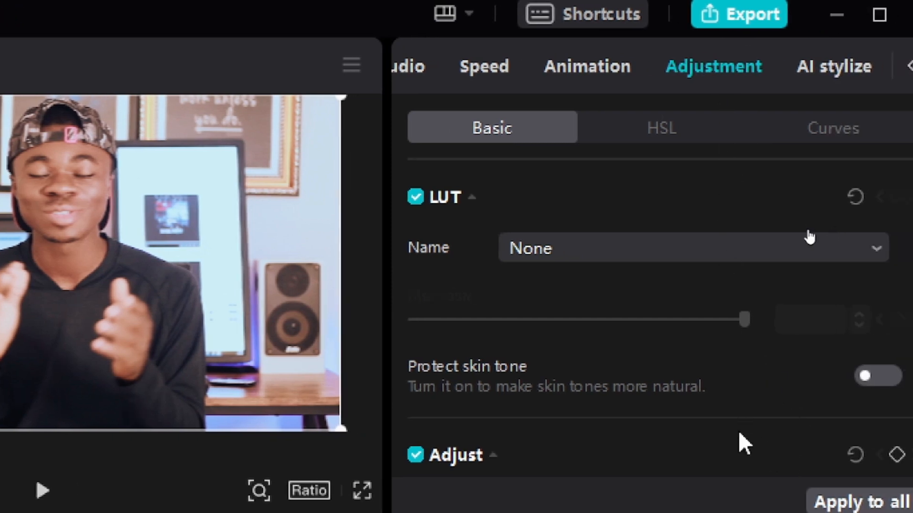
scroll(754, 389, down, 5)
scroll(746, 180, down, 1)
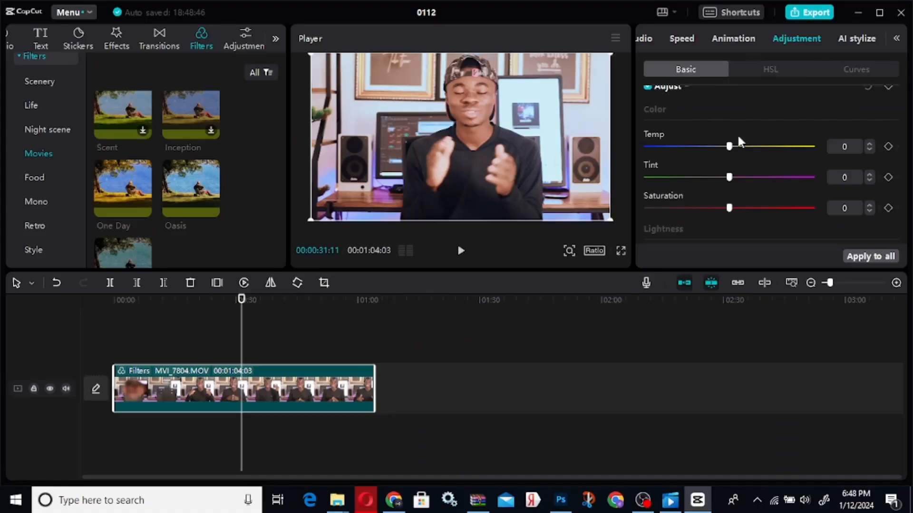
click(702, 146)
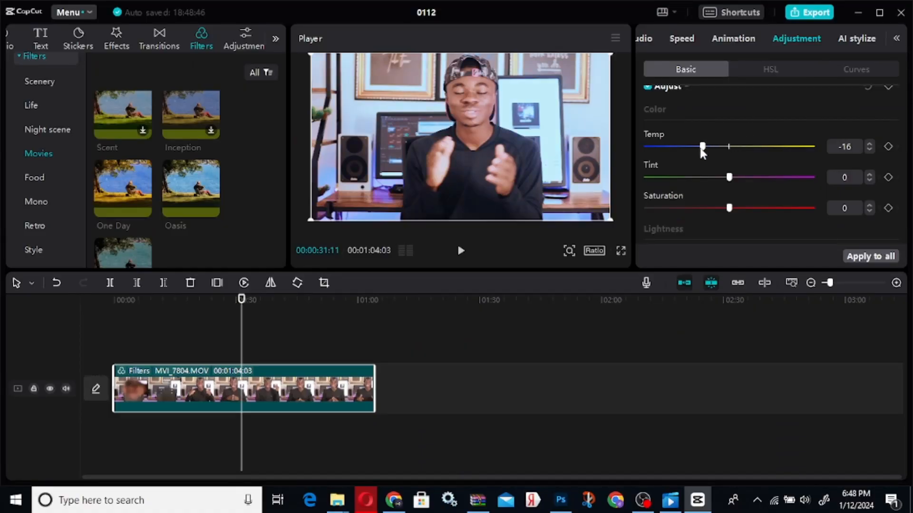
- Set the clip's Shadow to -19 and Brilliance to -25, and play the clip briefly to check the look
scroll(707, 161, down, 5)
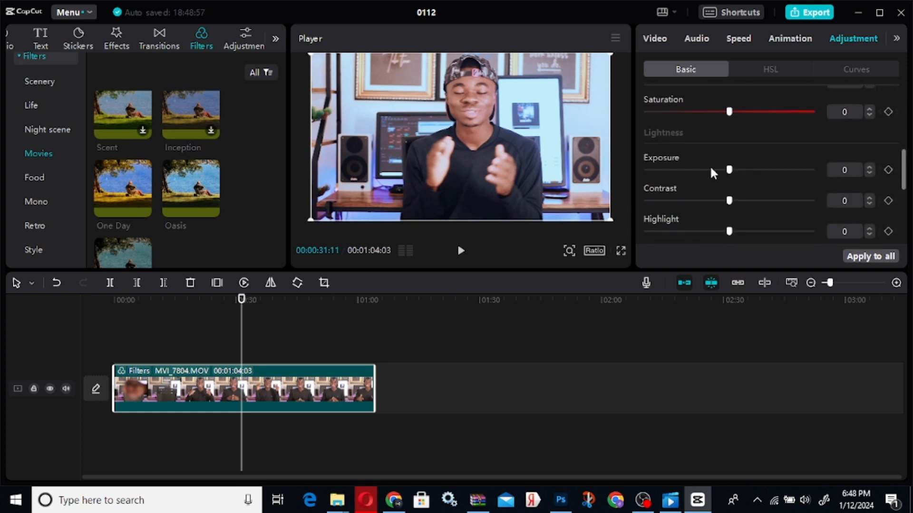
click(689, 165)
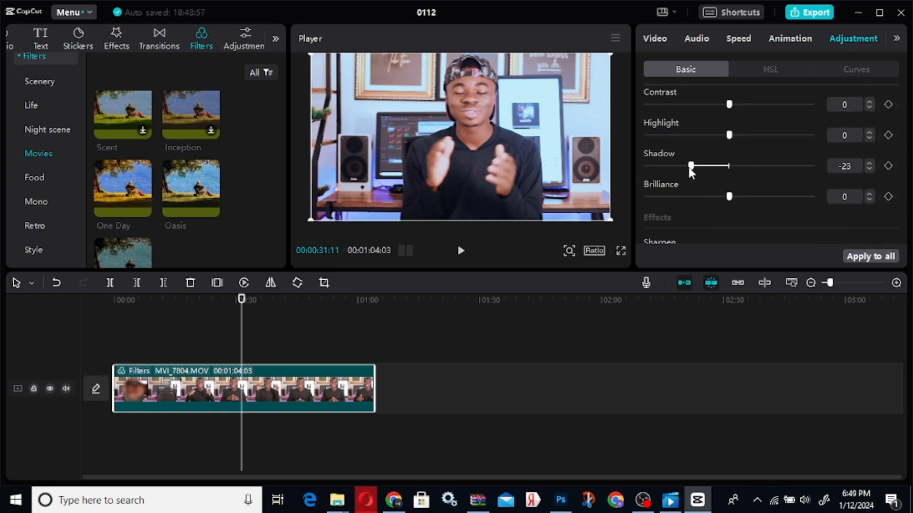
click(687, 196)
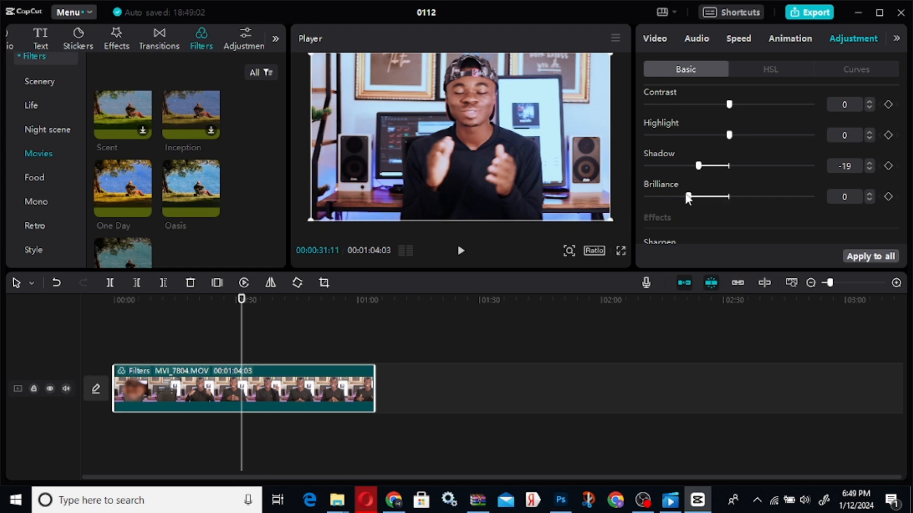
key(space)
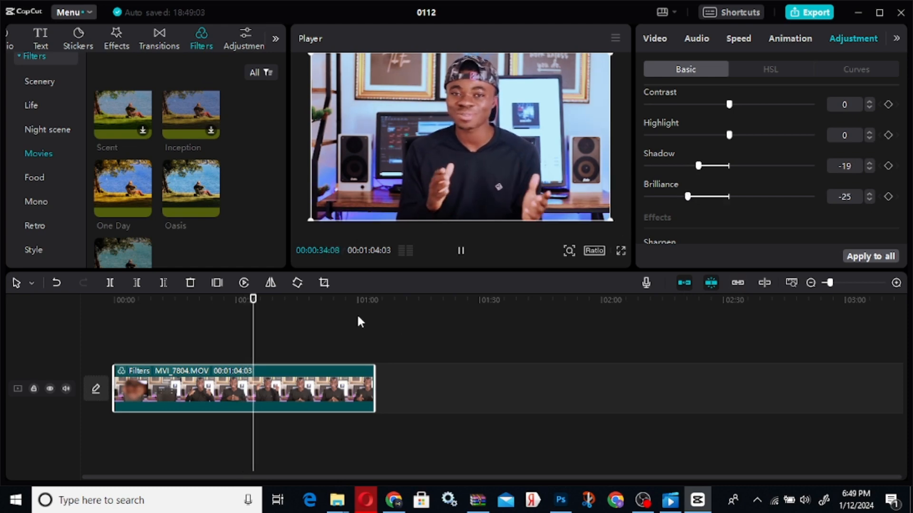
key(space)
click(225, 307)
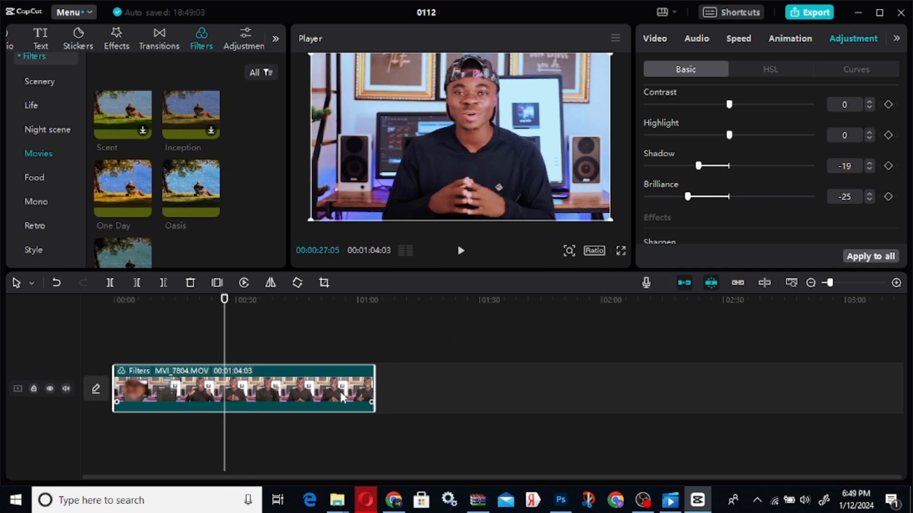
scroll(693, 227, down, 3)
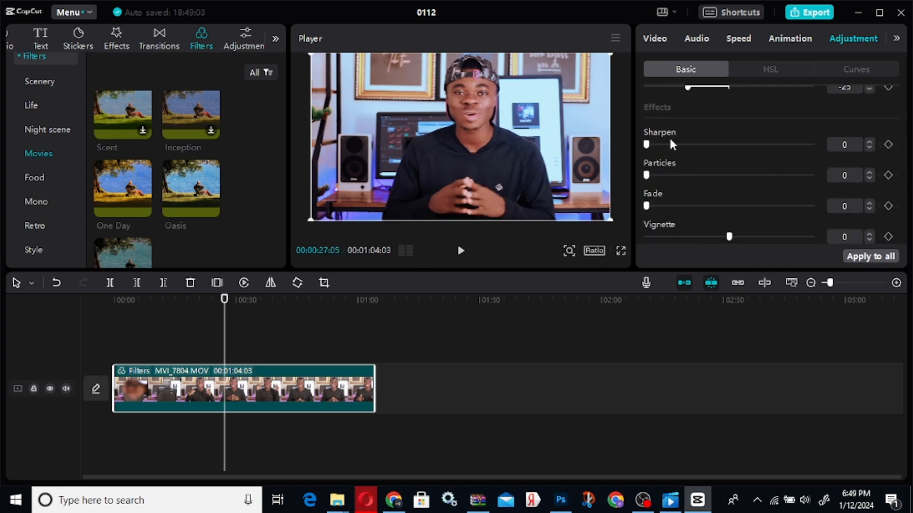
- Turn on Auto removal for the clip to cut the speaker out of the background
click(648, 41)
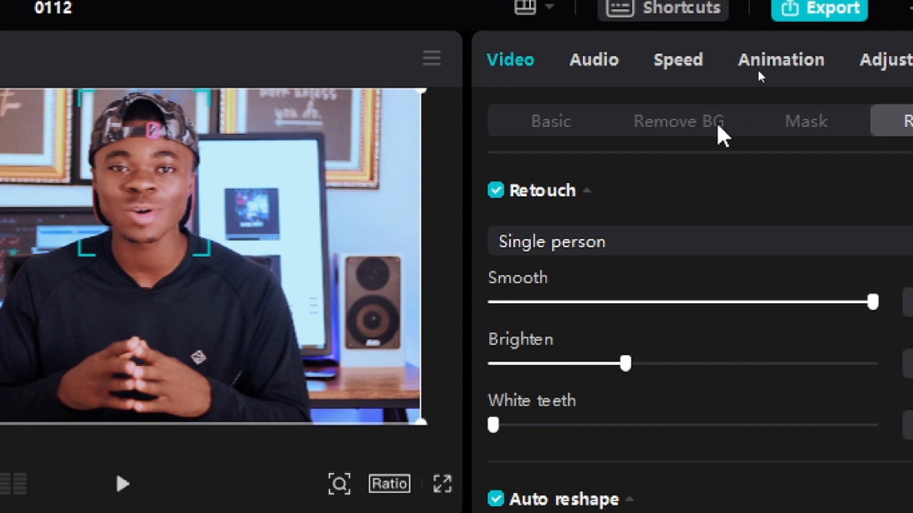
click(671, 123)
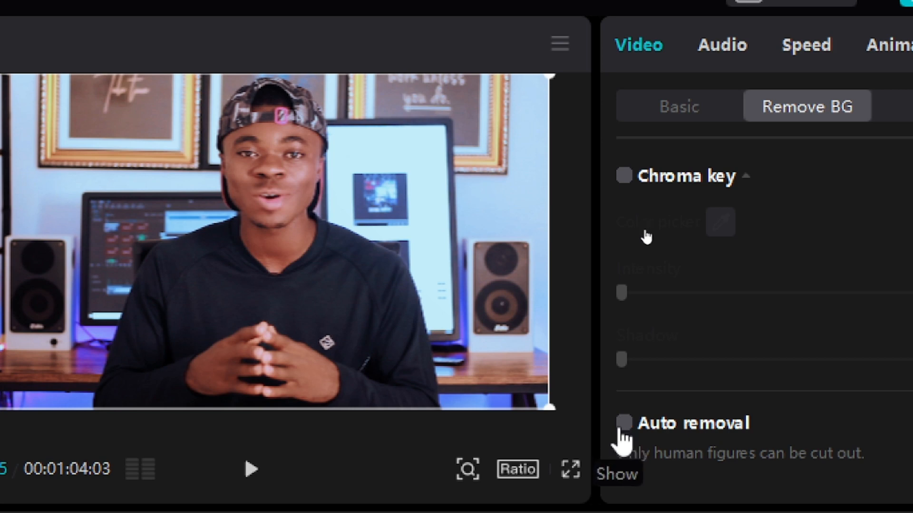
click(623, 428)
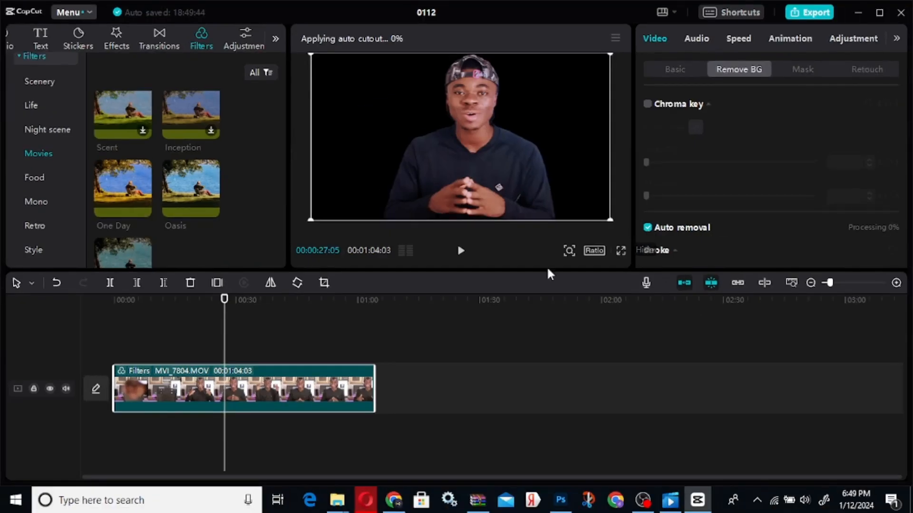
- Find where the talking starts and trim off the clip's beginning up to about 13 seconds
drag(233, 316, 154, 348)
key(space)
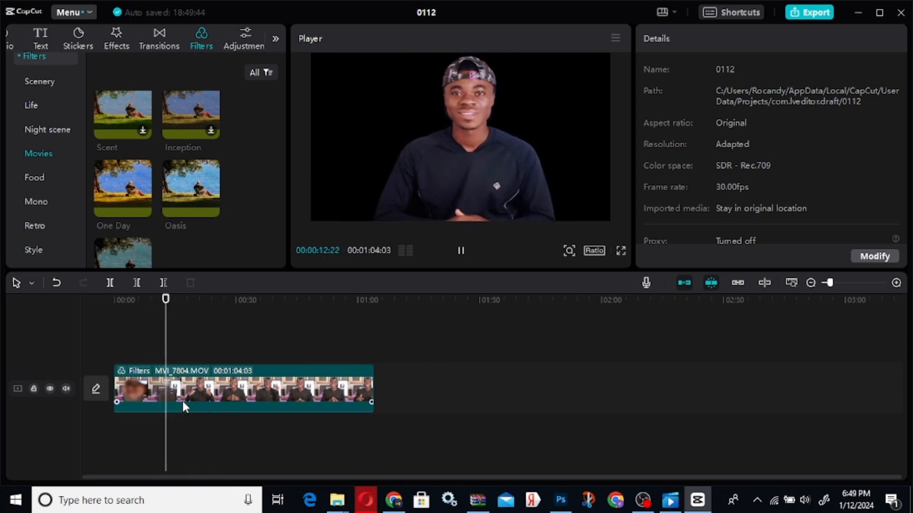
key(space)
click(179, 394)
click(136, 283)
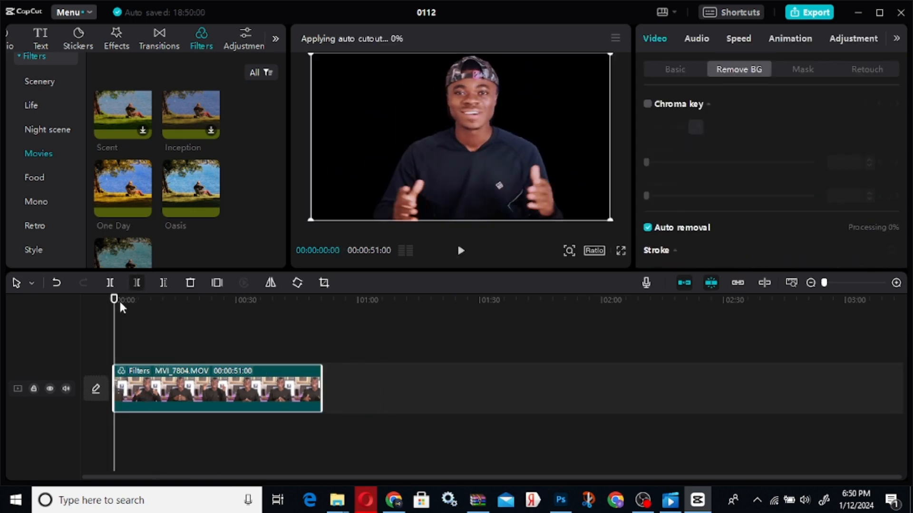
- Trim off the clip's end after about 47:25 and return the playhead to the start of the timeline
drag(119, 300, 310, 395)
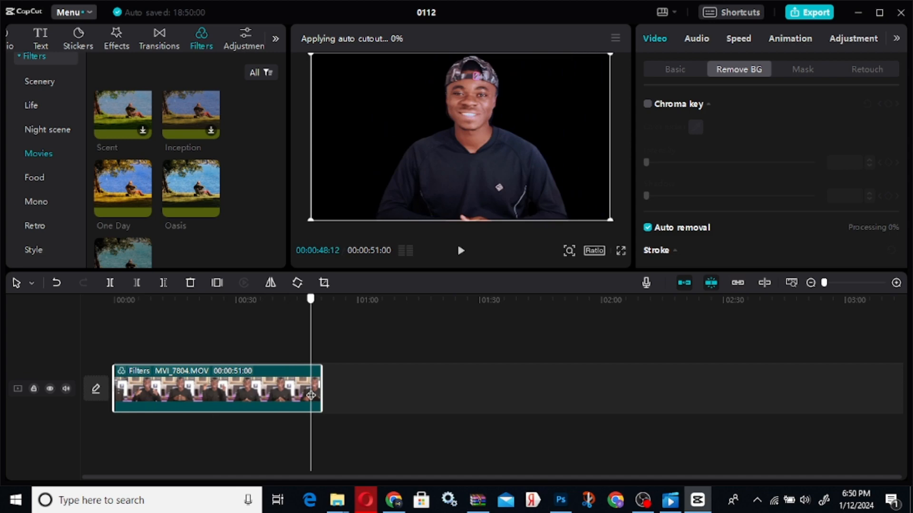
key(space)
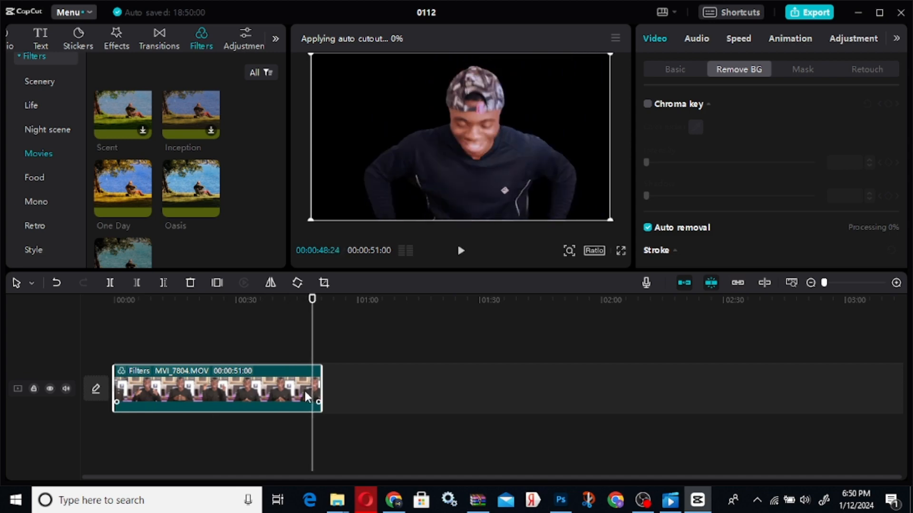
drag(311, 320, 306, 315)
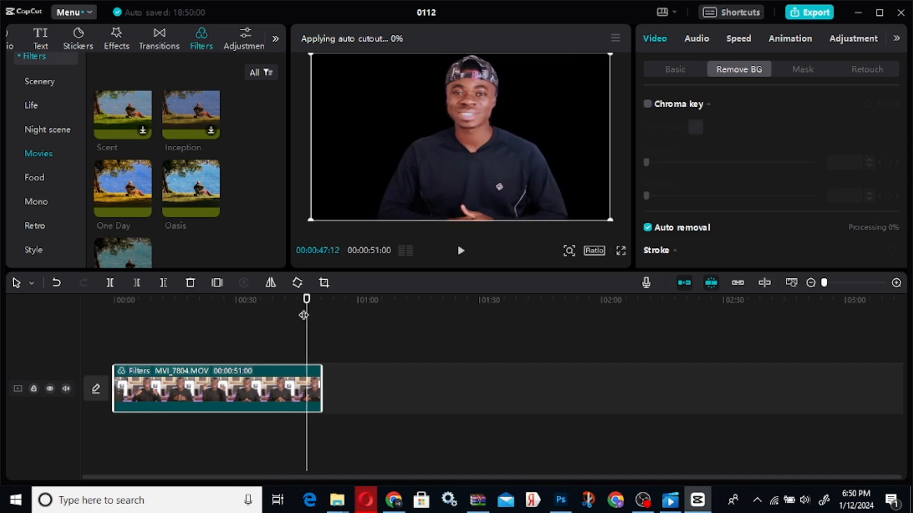
key(space)
key(space)
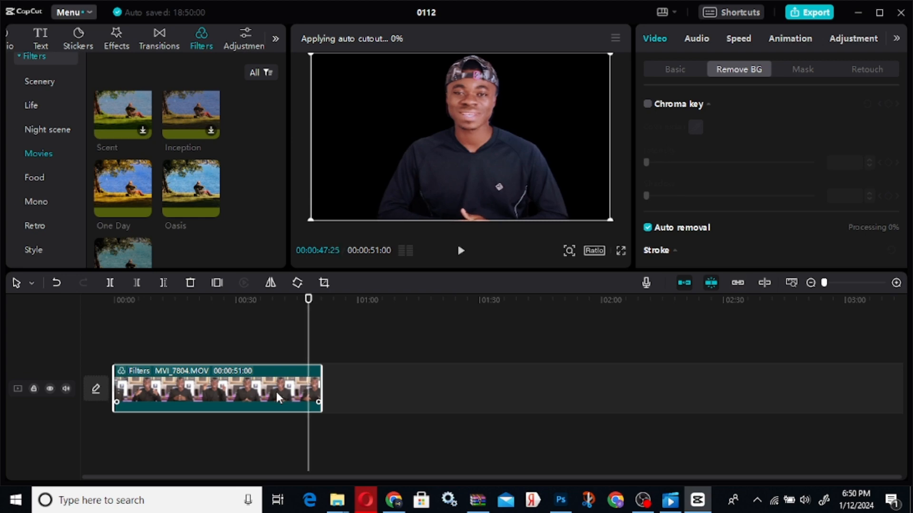
click(163, 283)
drag(153, 308, 79, 300)
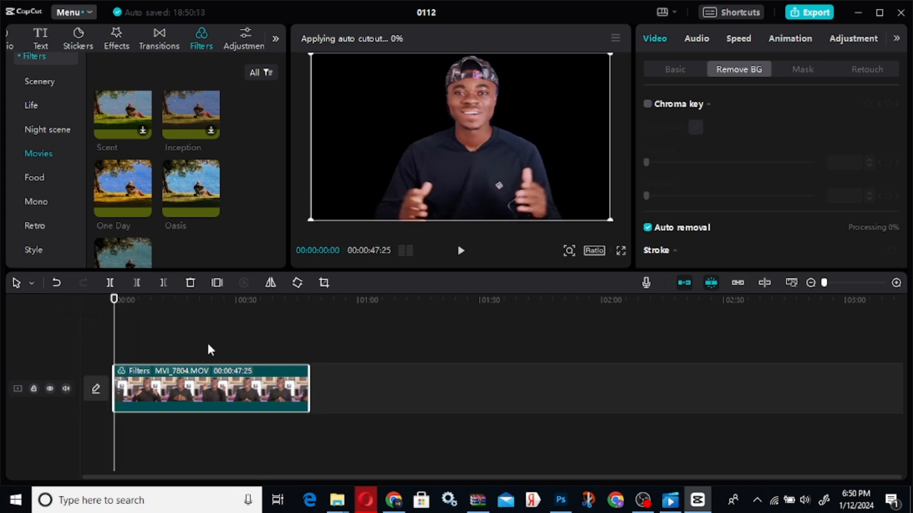
- Switch to the Opera browser and open the Freepik website in a new tab
click(366, 500)
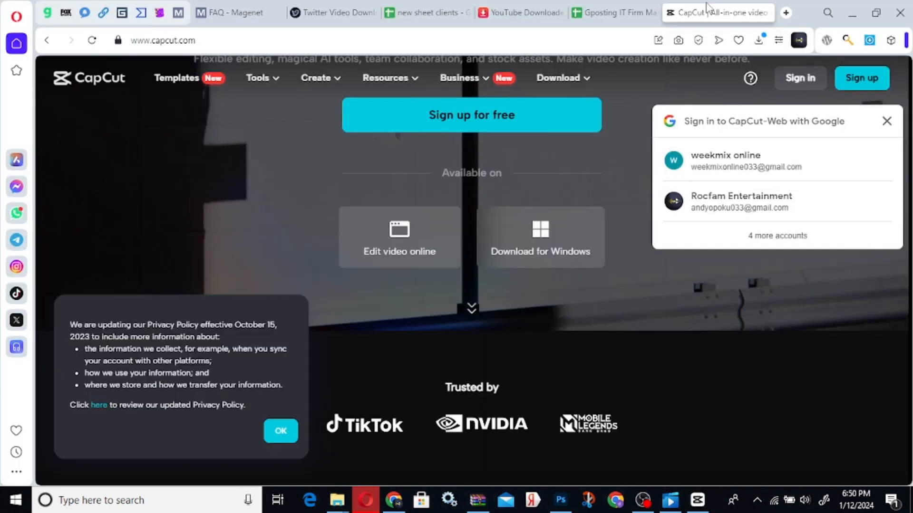
key(ctrl+t)
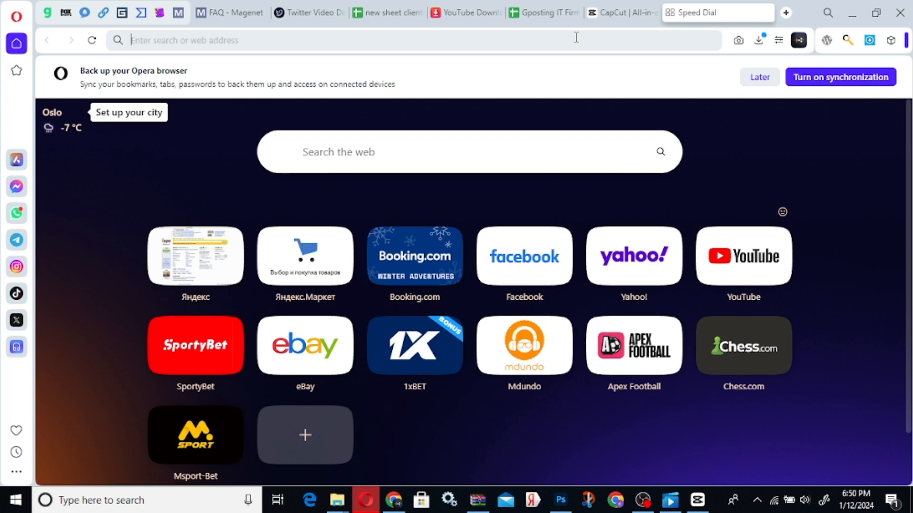
text(#)
key(BackSpace)
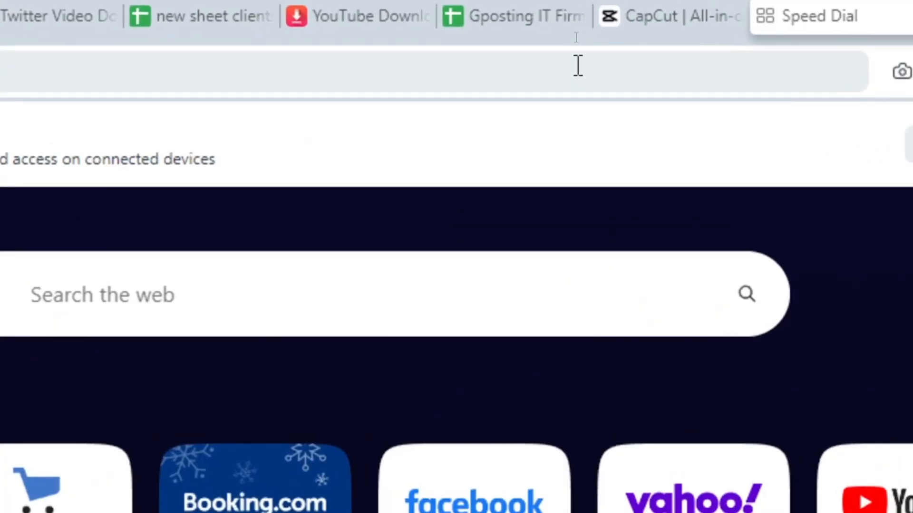
text(free)
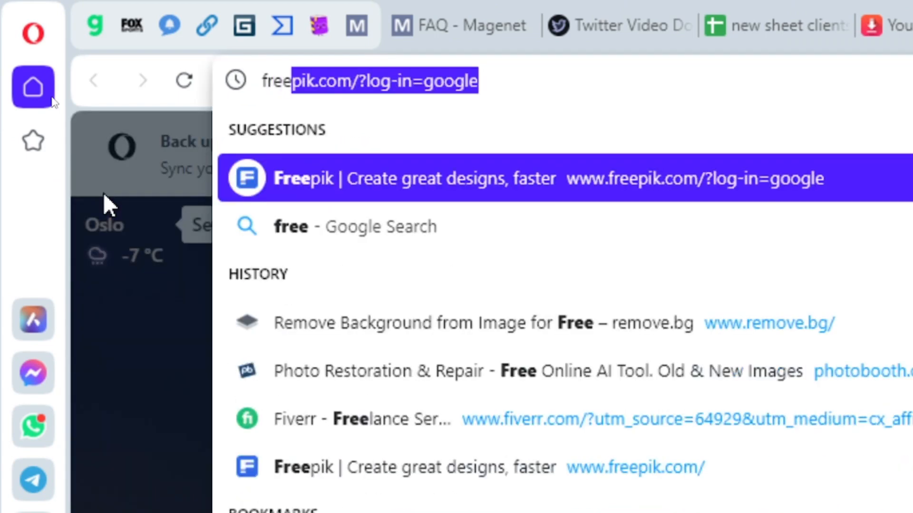
key(Return)
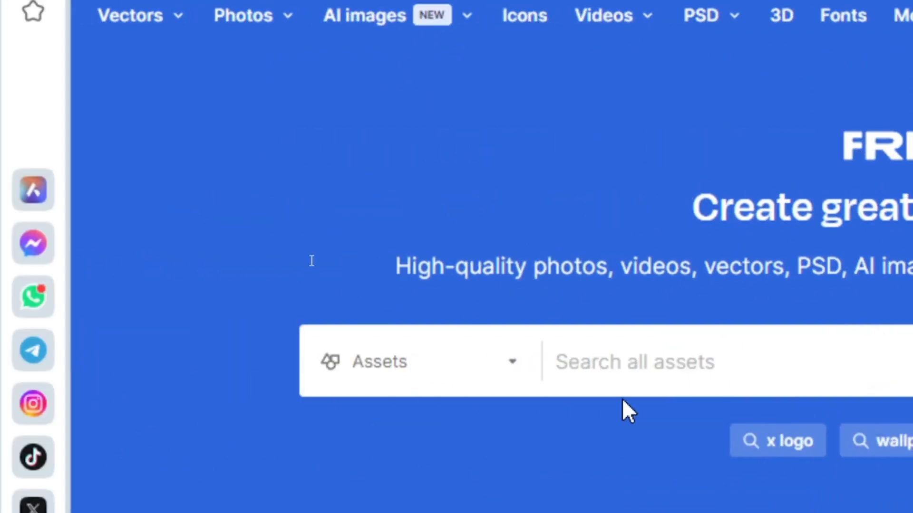
- Search Freepik for "youtube studio background" limited to free photos, and browse the resulting images
click(509, 371)
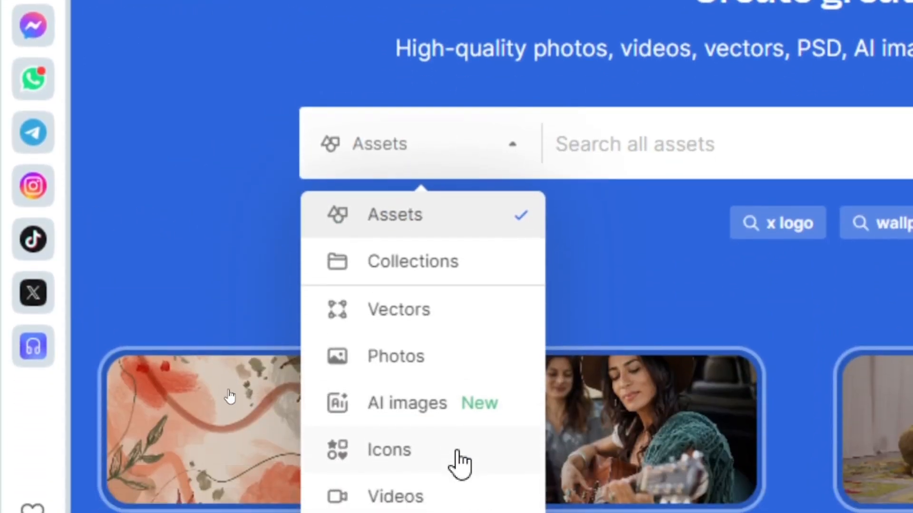
click(394, 372)
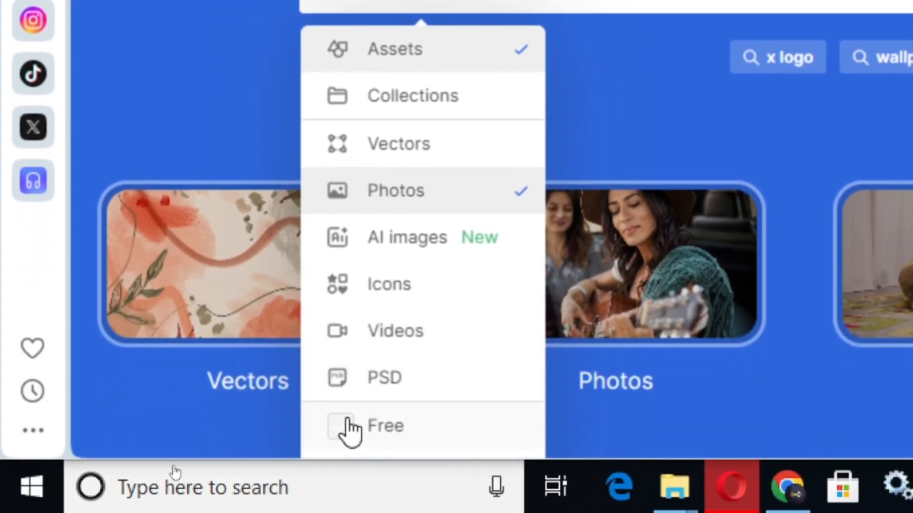
click(347, 423)
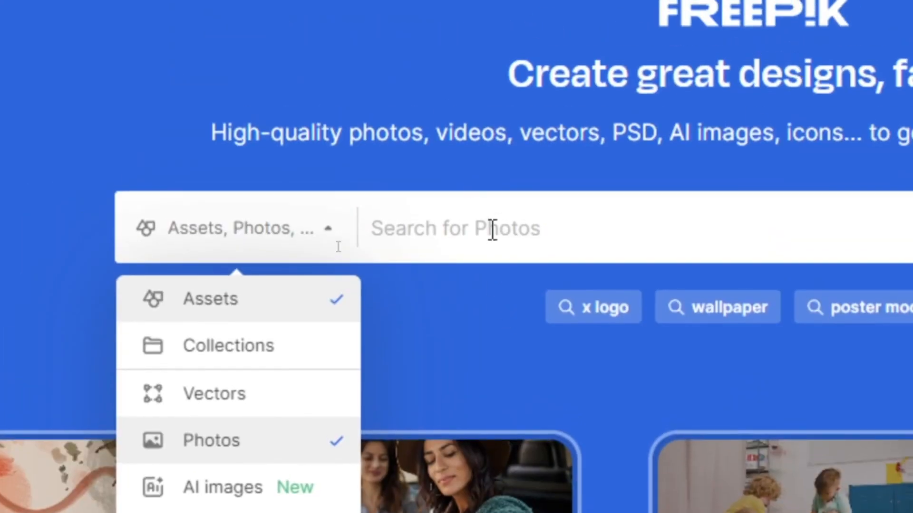
click(492, 230)
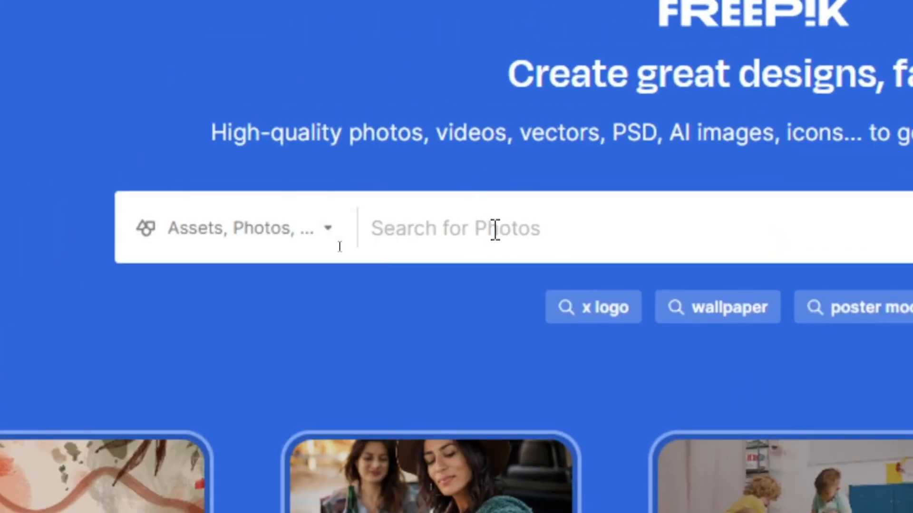
text(youtub)
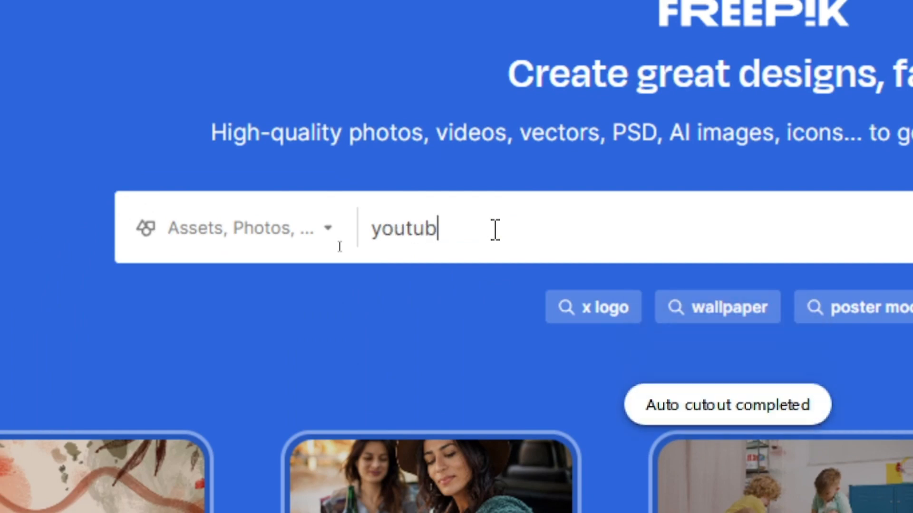
text(e studio)
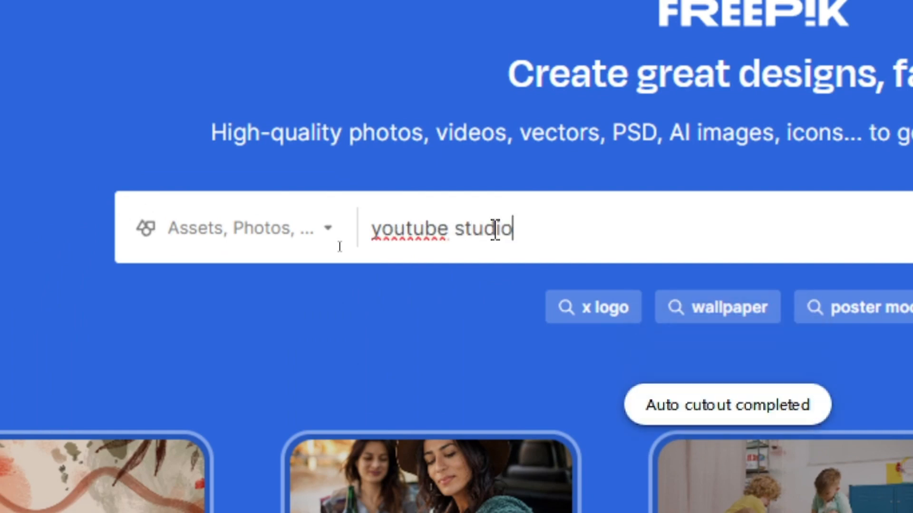
text( background)
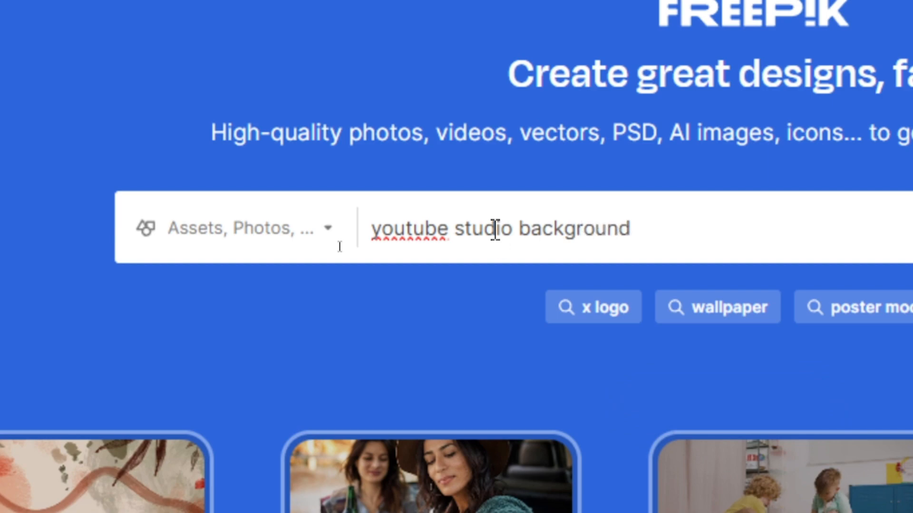
key(Return)
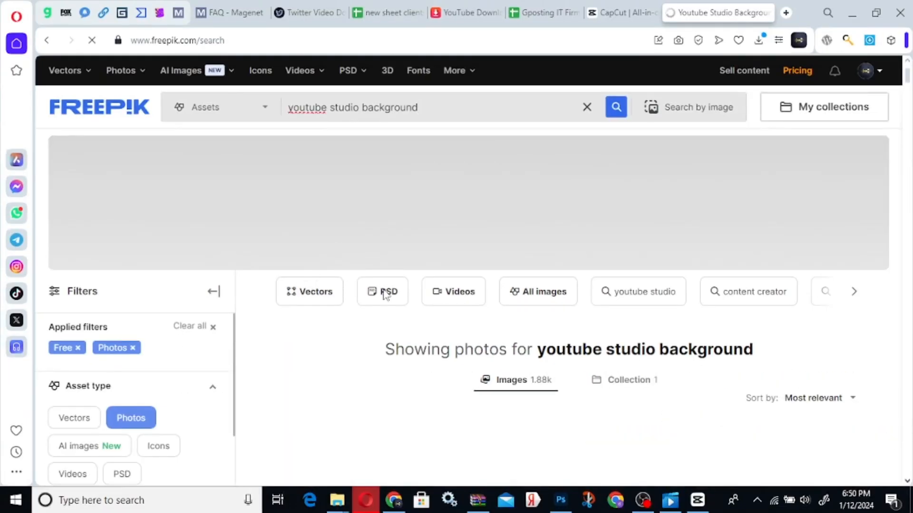
scroll(455, 312, down, 4)
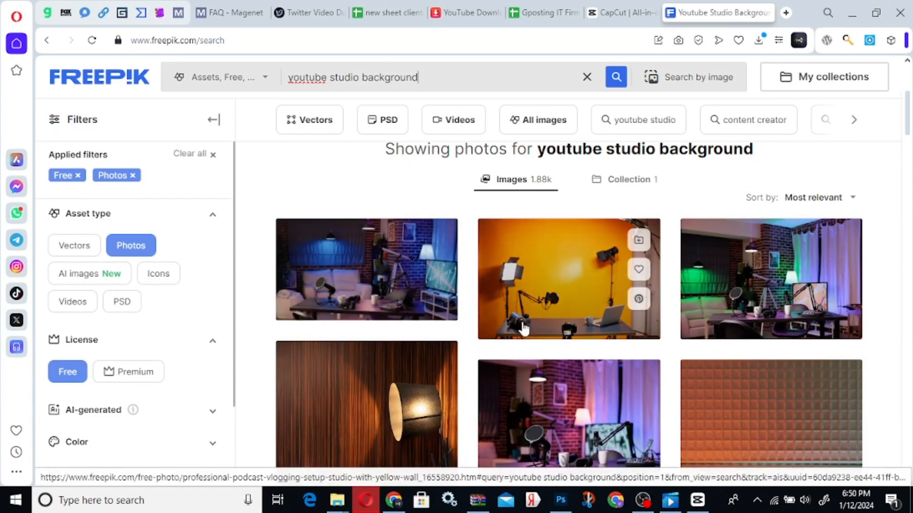
scroll(526, 326, down, 3)
scroll(415, 348, up, 1)
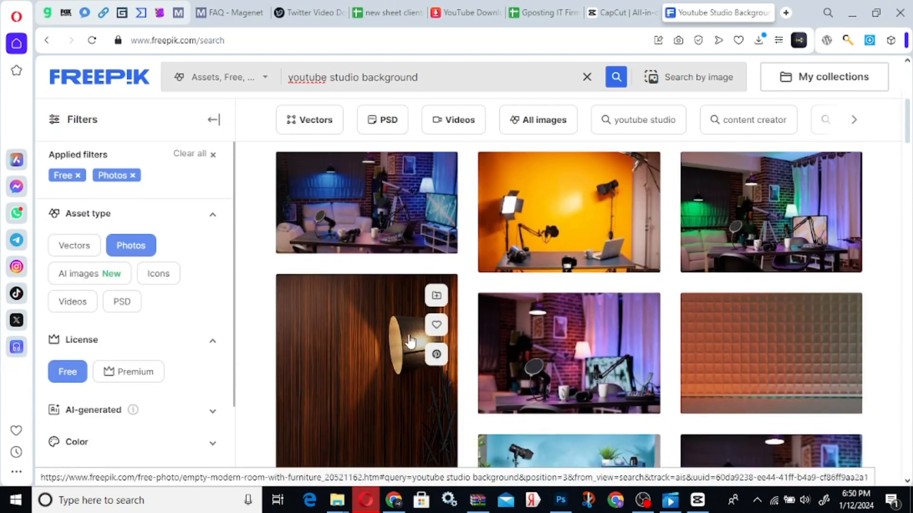
- Download the free photo of the blue broadcasting room with a microphone, desk and laptop, and close its preview
scroll(674, 326, down, 1)
scroll(674, 326, up, 1)
scroll(674, 326, down, 3)
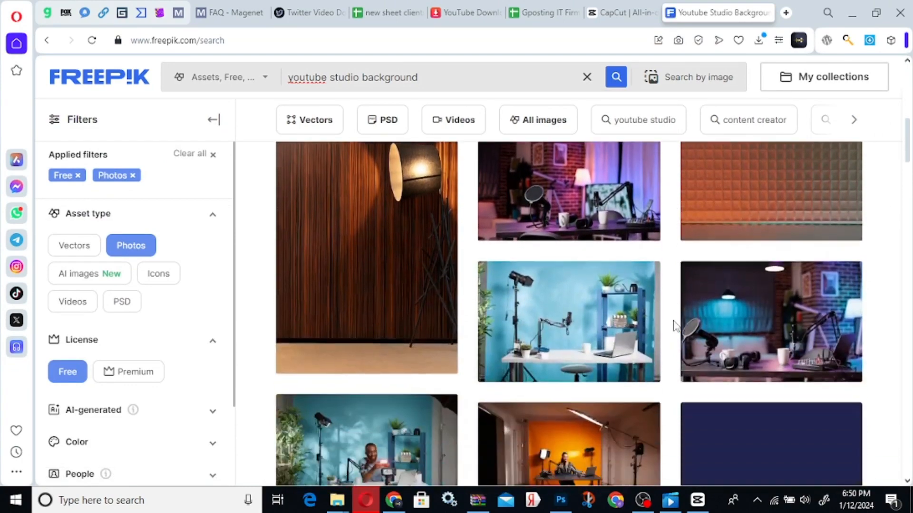
scroll(673, 326, down, 2)
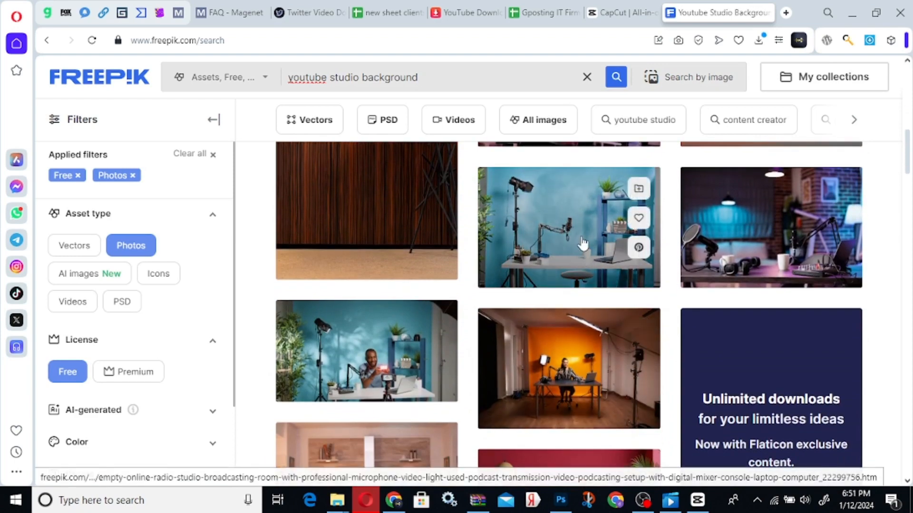
click(581, 231)
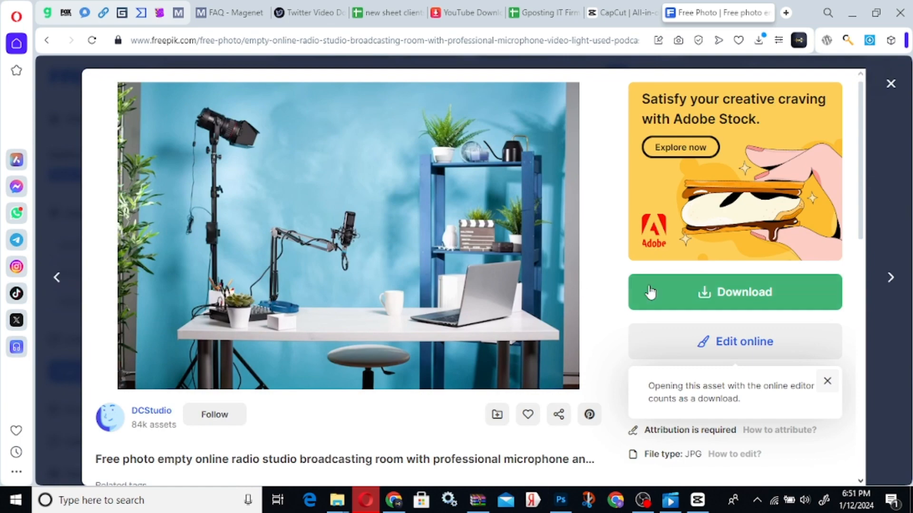
click(737, 299)
scroll(704, 362, down, 3)
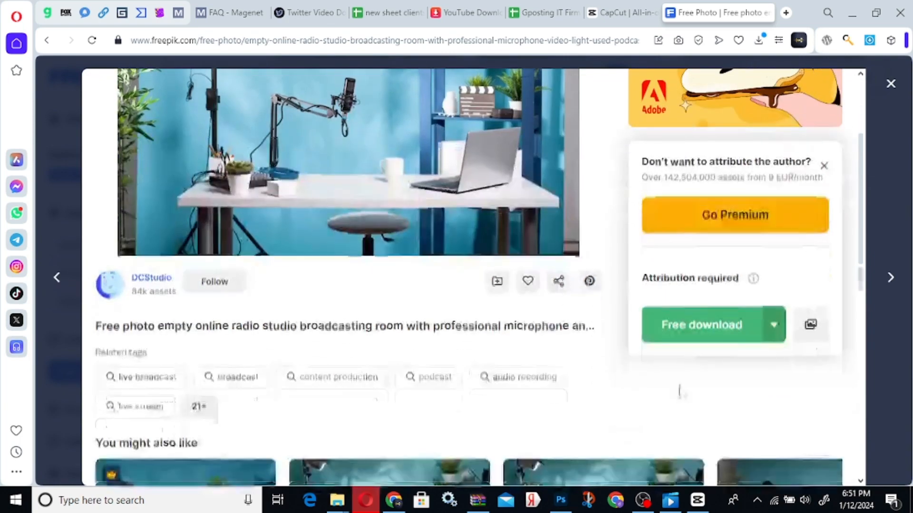
click(700, 328)
scroll(680, 335, down, 3)
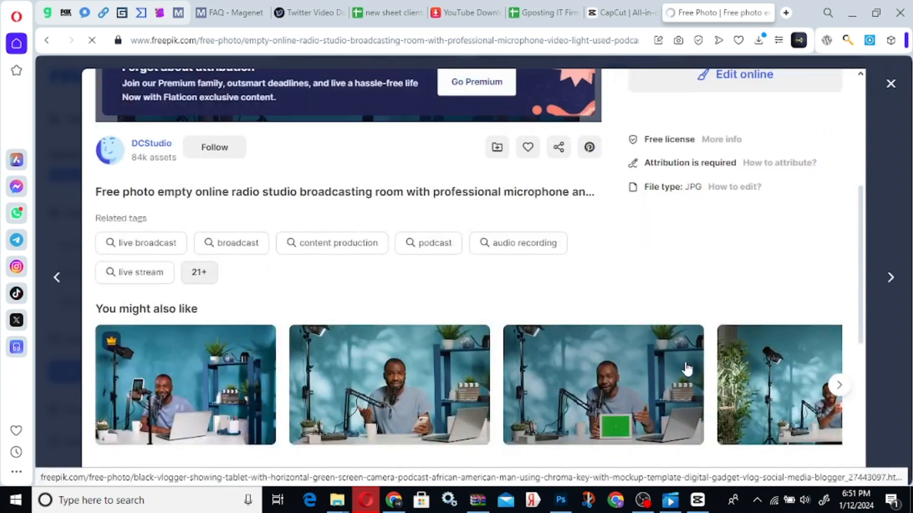
scroll(734, 328, up, 6)
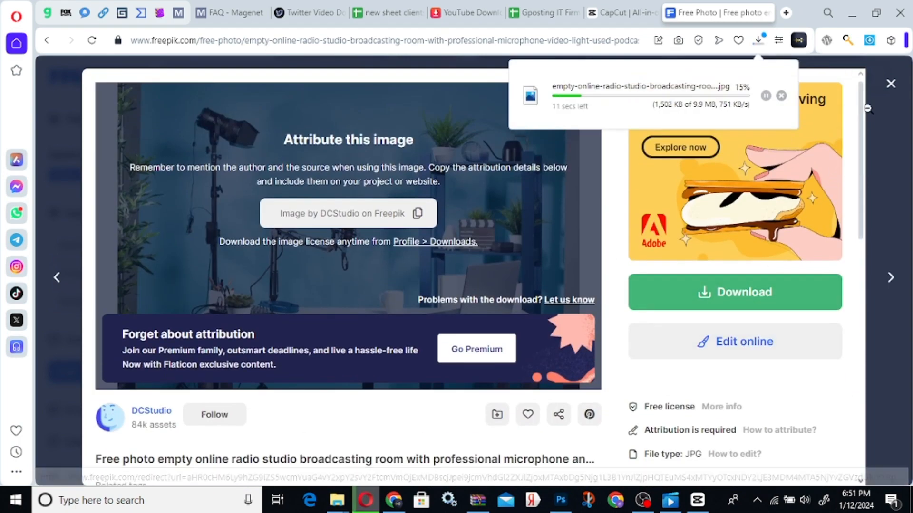
click(890, 84)
- Find the kitchen podcast home studio photo among the search results and download it for free
scroll(509, 259, down, 4)
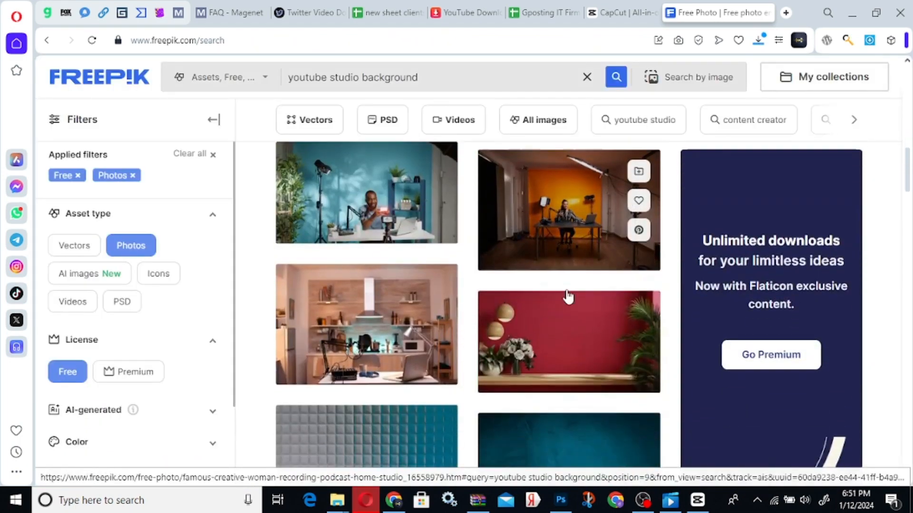
scroll(561, 300, down, 1)
scroll(555, 302, down, 2)
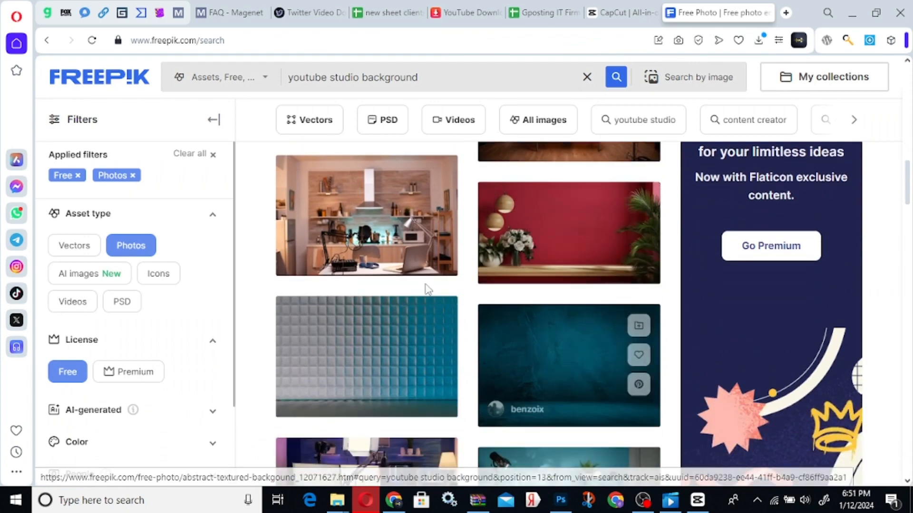
click(394, 224)
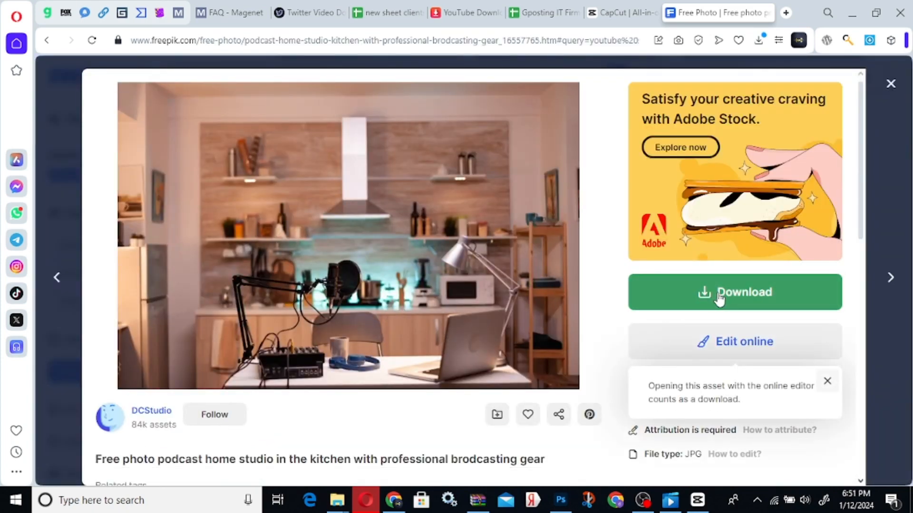
click(688, 295)
scroll(714, 378, down, 3)
scroll(697, 336, down, 3)
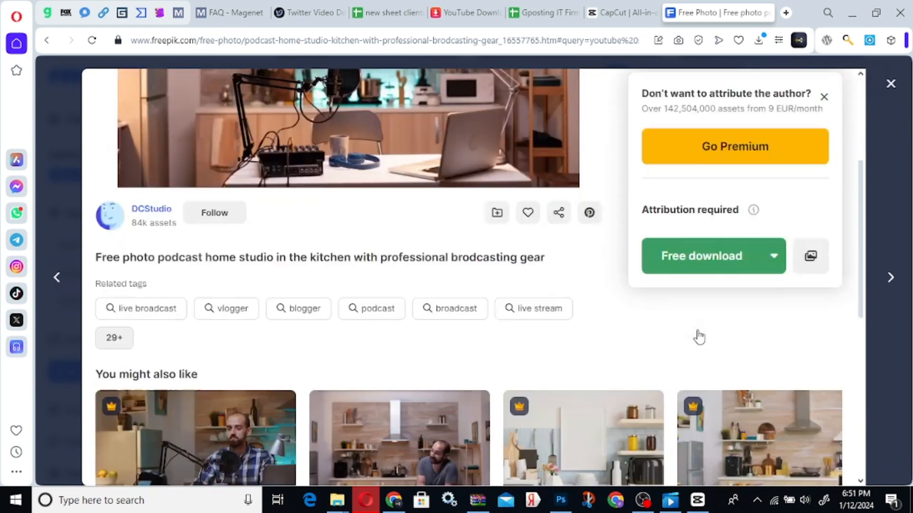
scroll(700, 315, up, 1)
click(705, 256)
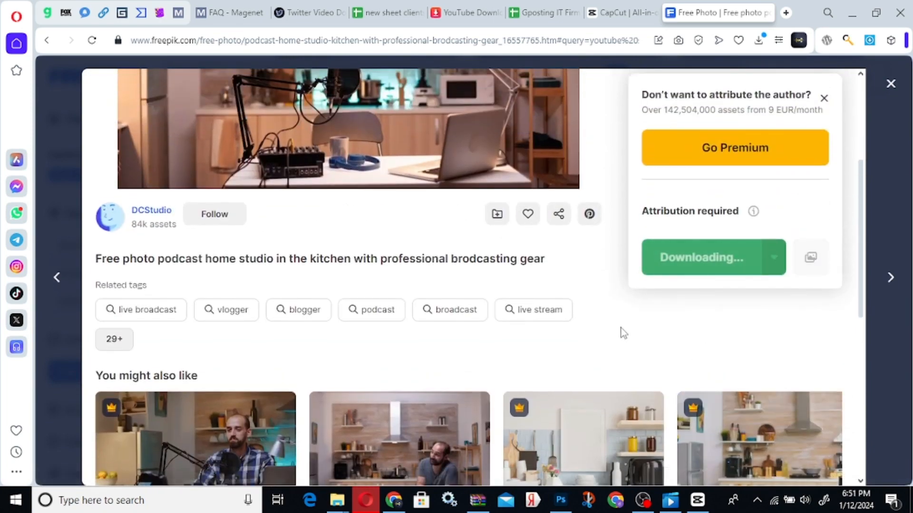
scroll(612, 336, up, 2)
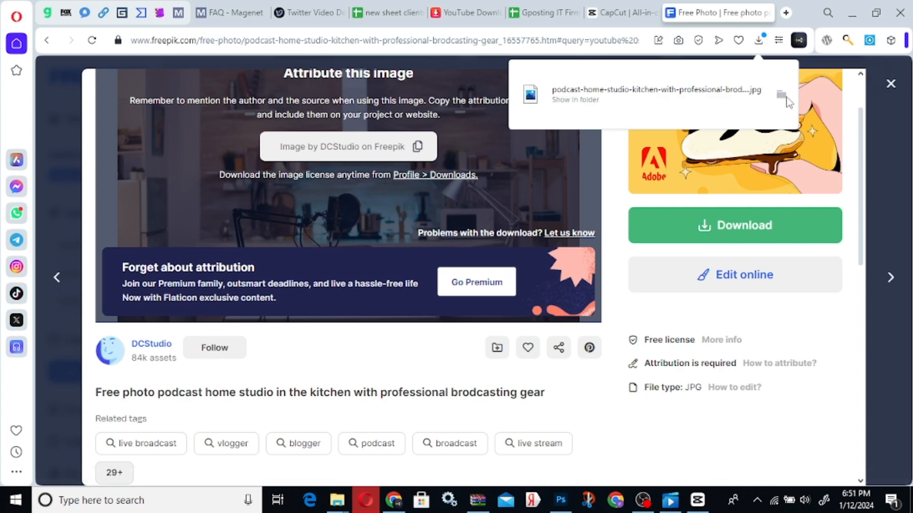
- Show the downloaded kitchen studio photo in its folder, view it enlarged, and close the viewer
click(783, 100)
mouse_move(269, 369)
mouse_down()
mouse_move(277, 356)
mouse_move(505, 407)
mouse_move(575, 434)
mouse_move(667, 440)
mouse_move(362, 378)
mouse_move(266, 372)
mouse_move(267, 388)
mouse_move(266, 378)
mouse_up()
double_click(265, 372)
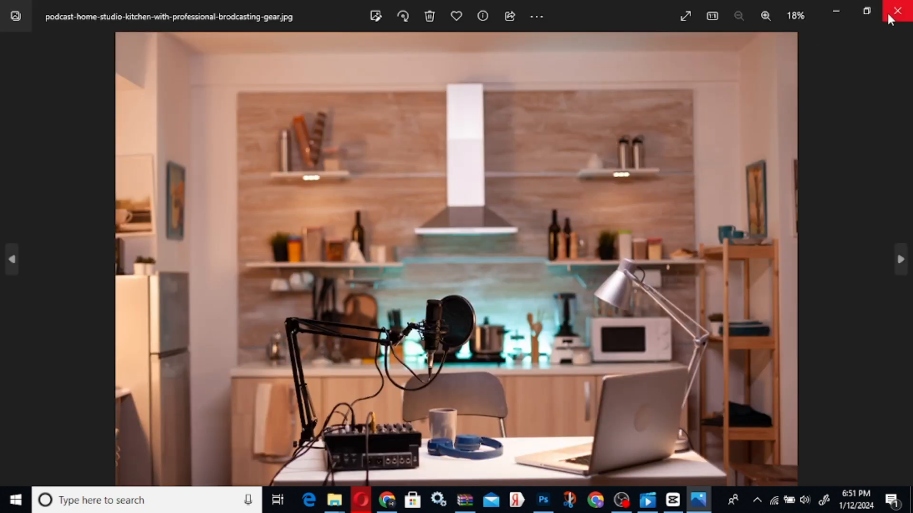
click(889, 14)
- Import the kitchen photo into CapCut and place it on a track beneath the MVI_7804 clip, starting at the timeline's beginning
drag(265, 366, 230, 349)
drag(141, 358, 322, 372)
drag(166, 361, 353, 362)
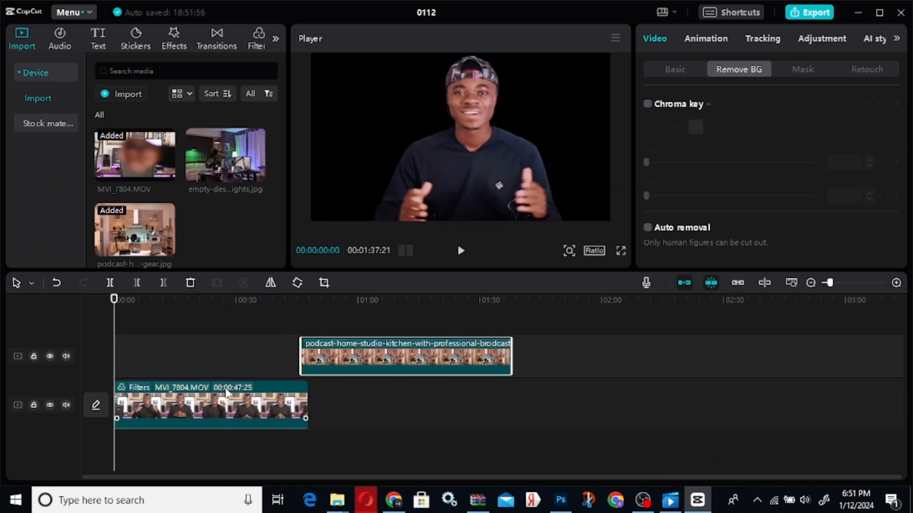
drag(180, 407, 223, 356)
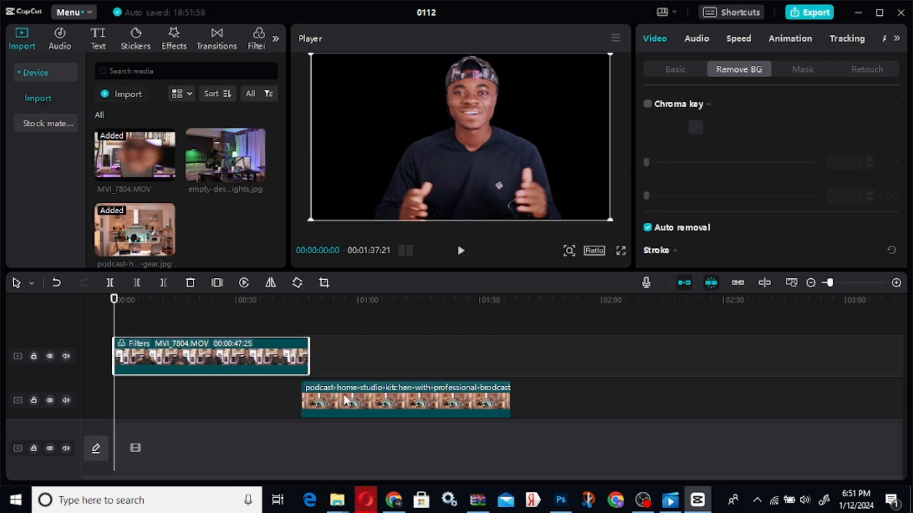
drag(345, 401, 157, 401)
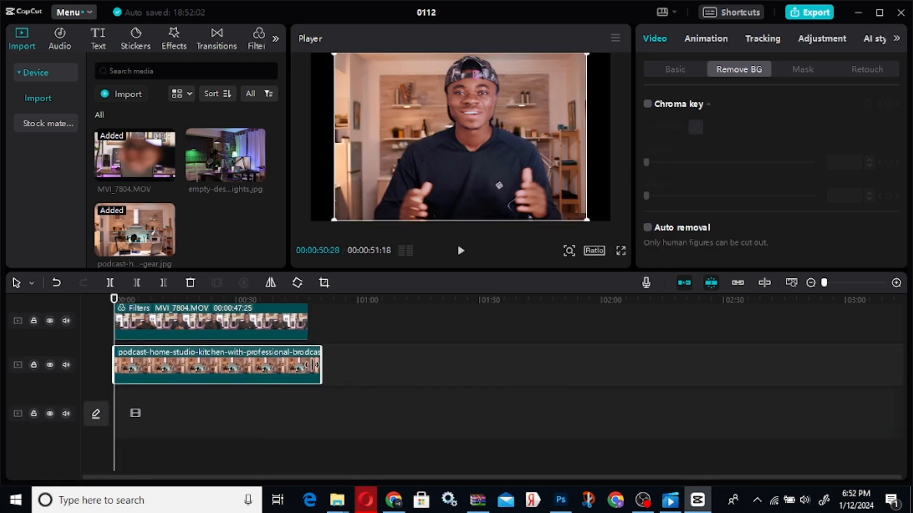
- Trim the kitchen image to end with the video at 47:25 and enlarge it to fill the frame
mouse_move(313, 366)
mouse_down()
mouse_move(300, 364)
mouse_move(308, 363)
mouse_up()
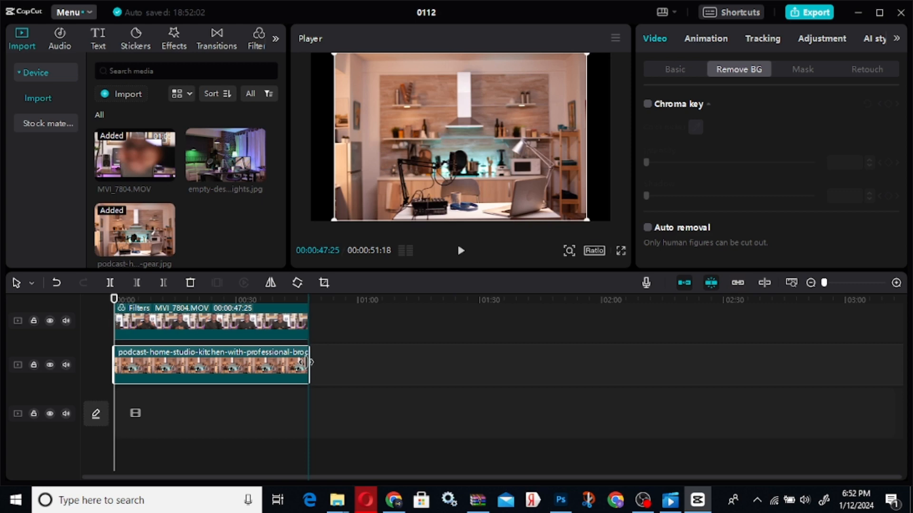
click(142, 300)
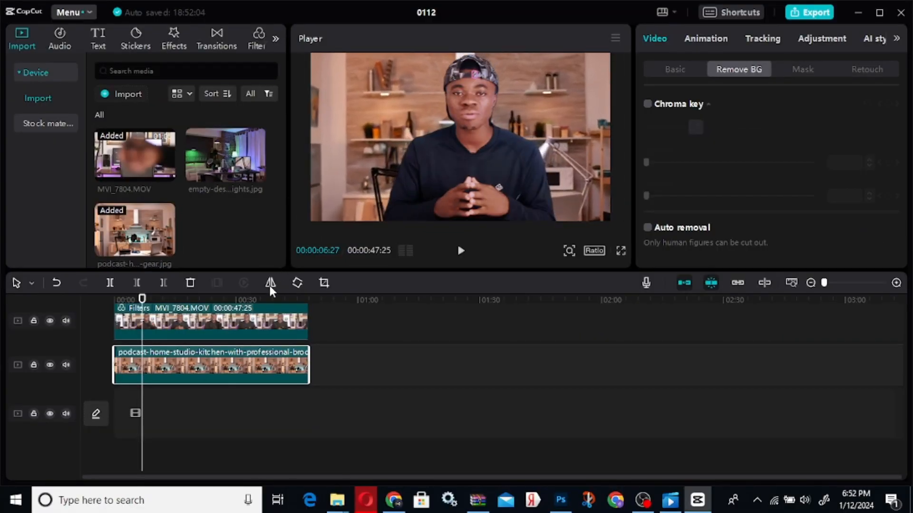
- Scale the MVI_7804 clip down to about 84% and move the speaker lower in front of the kitchen background
click(217, 324)
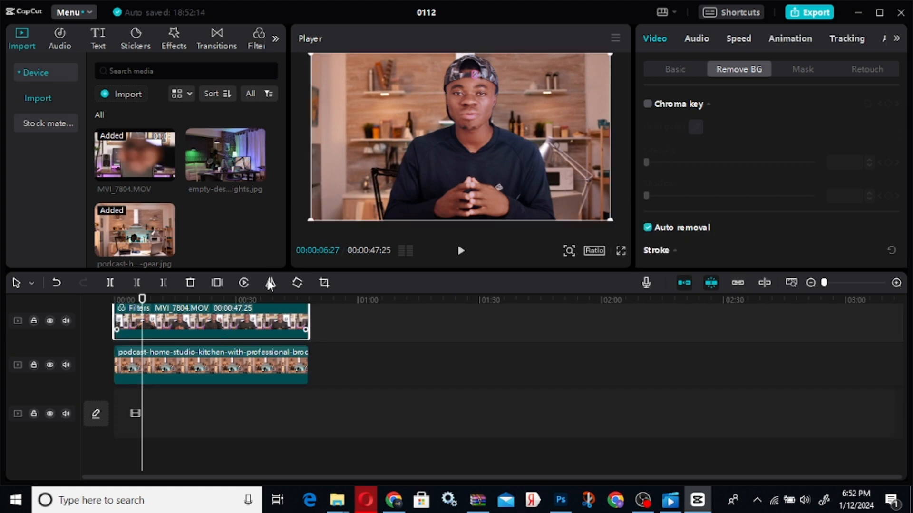
scroll(178, 330, up, 2)
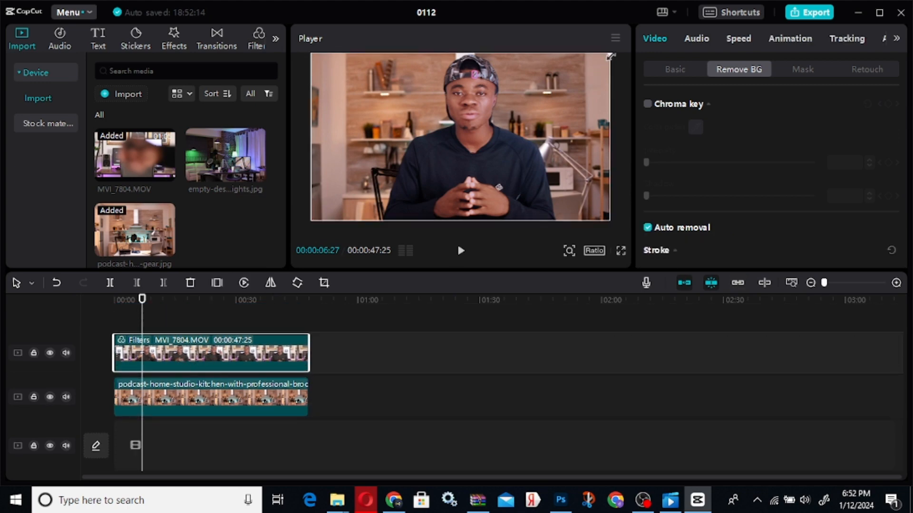
drag(610, 57, 577, 82)
drag(487, 133, 478, 151)
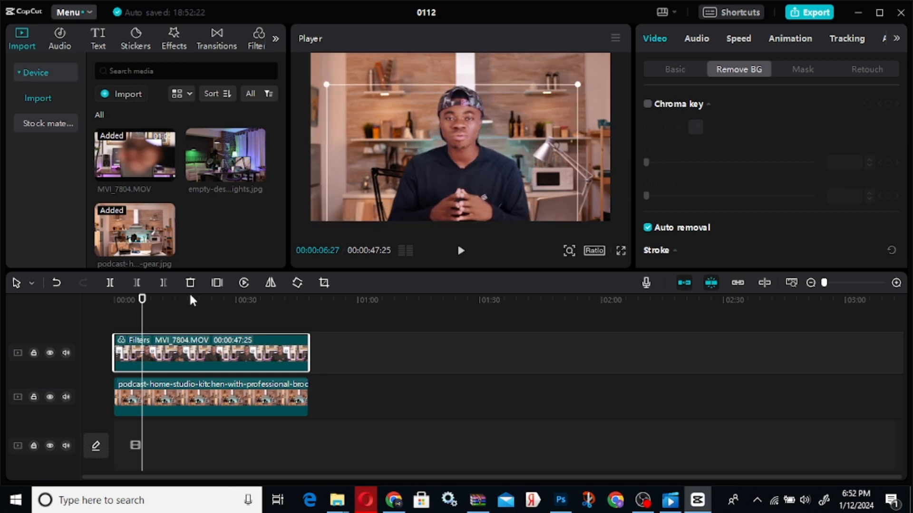
- Play the first seconds of the timeline to check the speaker against the new background
click(122, 299)
key(space)
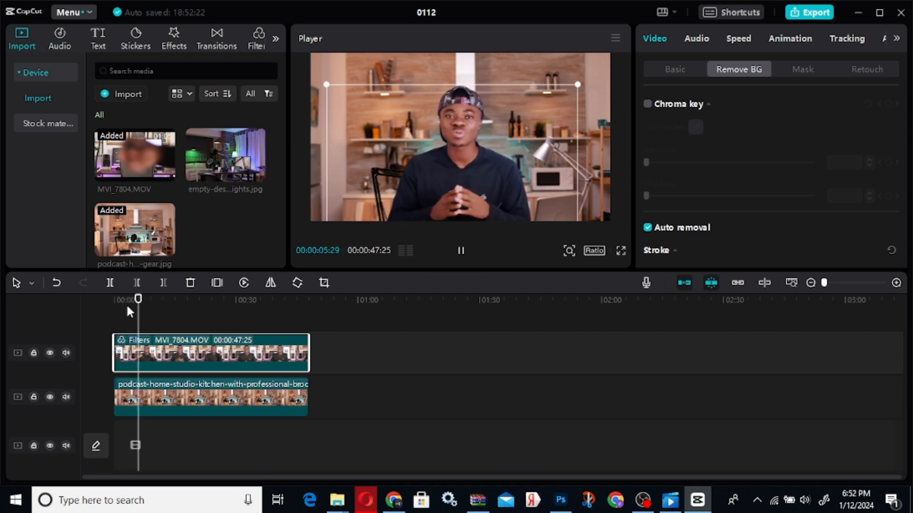
key(space)
scroll(138, 326, up, 1)
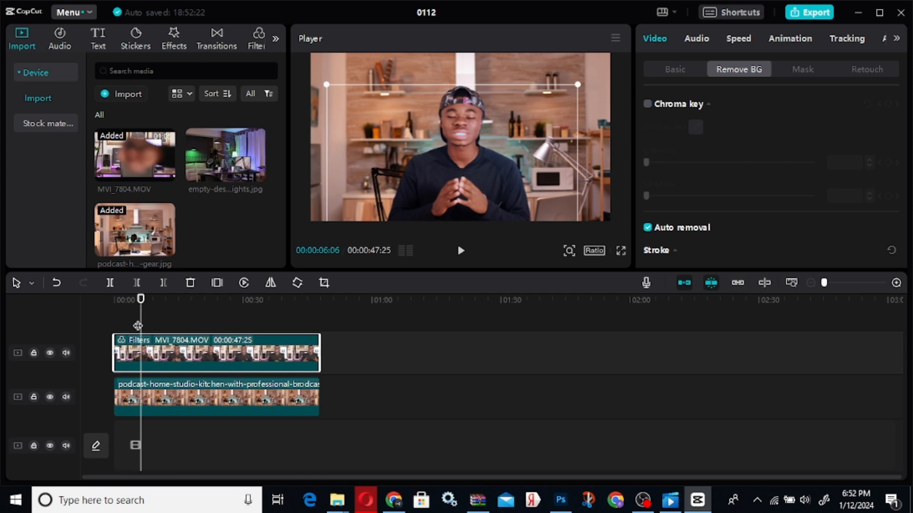
- Raise the volume of the MVI_7804 clip to about 2.0 dB
drag(365, 334, 223, 399)
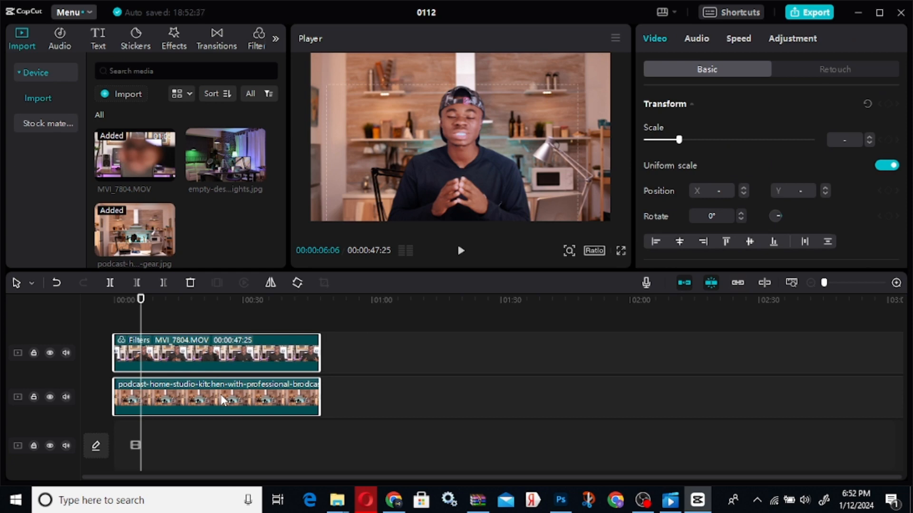
right_click(211, 395)
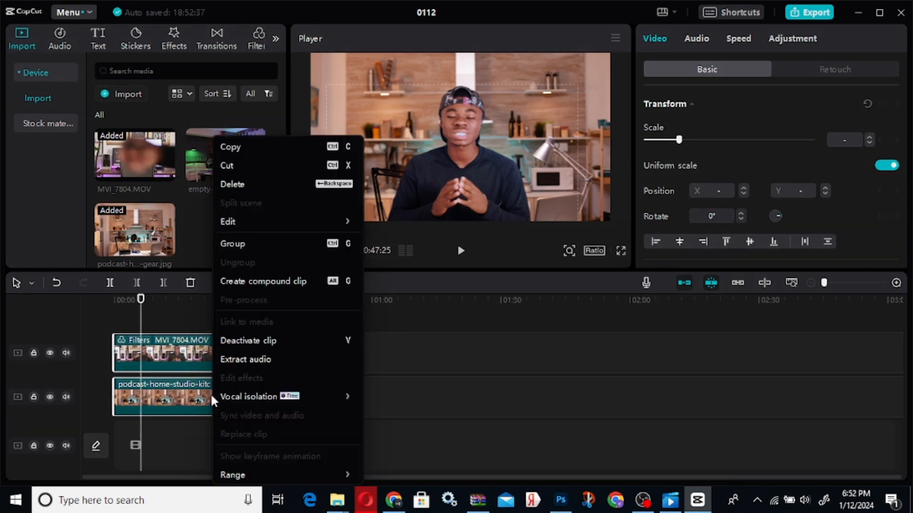
click(173, 358)
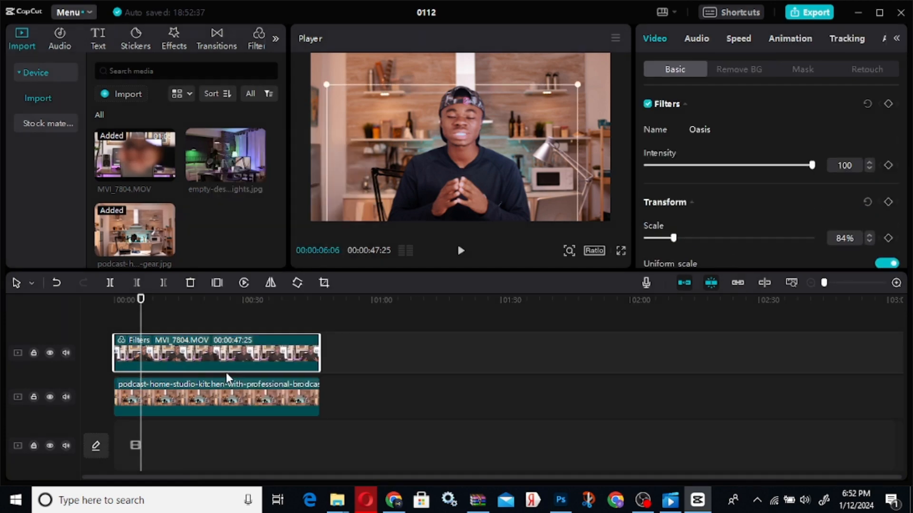
drag(226, 367, 223, 367)
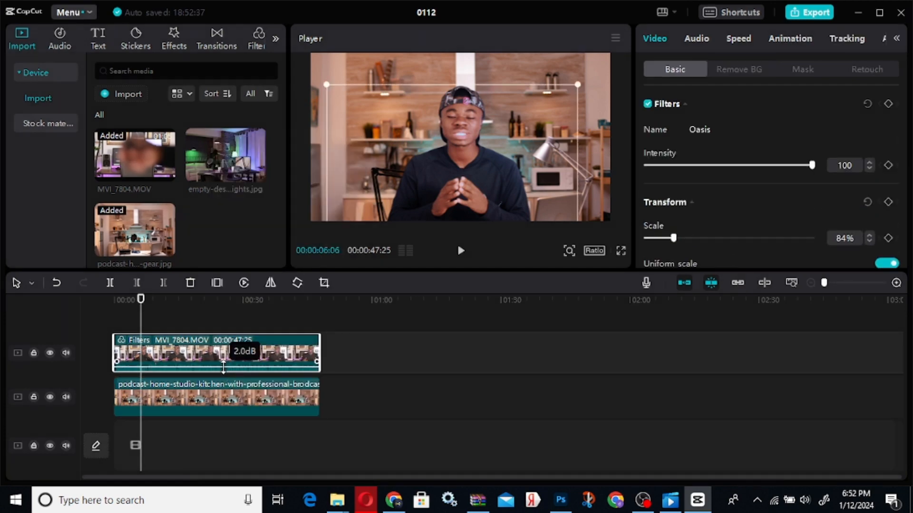
- Combine the MVI_7804 clip and the kitchen image into one compound clip
drag(357, 346, 204, 395)
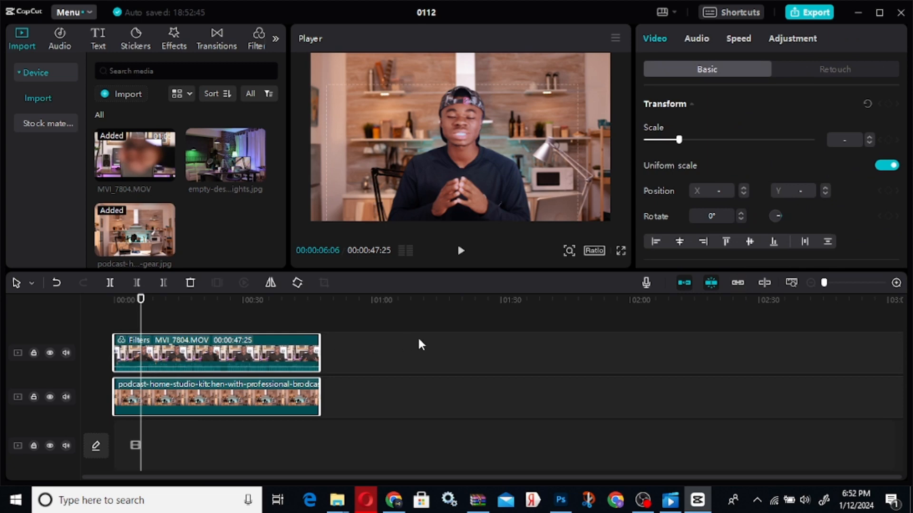
drag(419, 338, 197, 397)
right_click(197, 397)
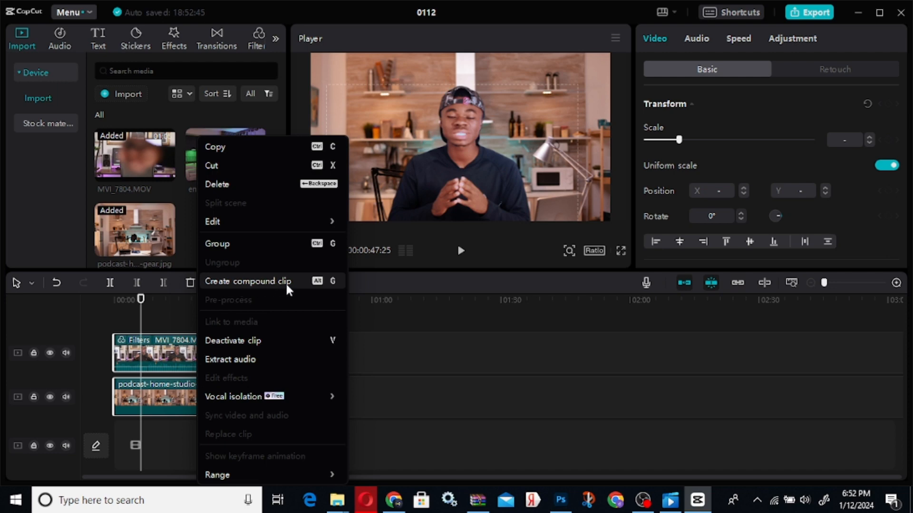
click(245, 281)
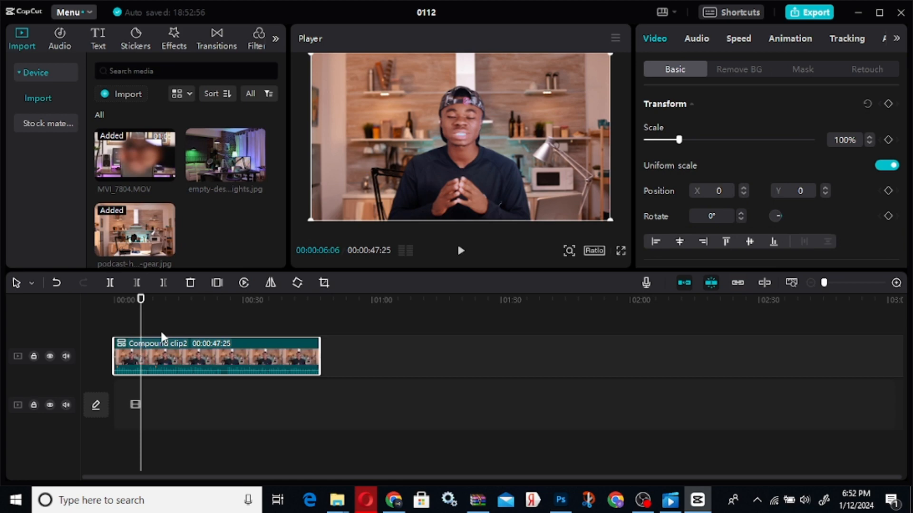
- Play the compound clip from about 3 seconds to check the combined picture
drag(137, 311, 126, 307)
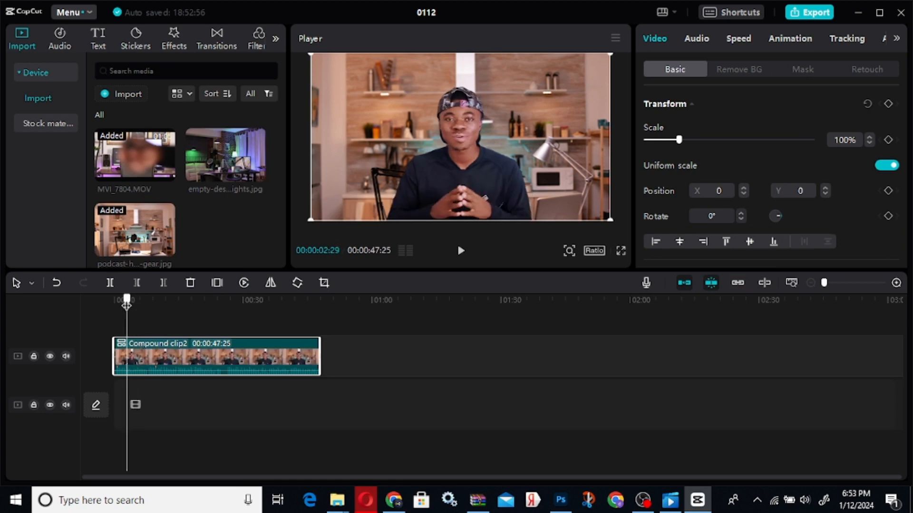
key(space)
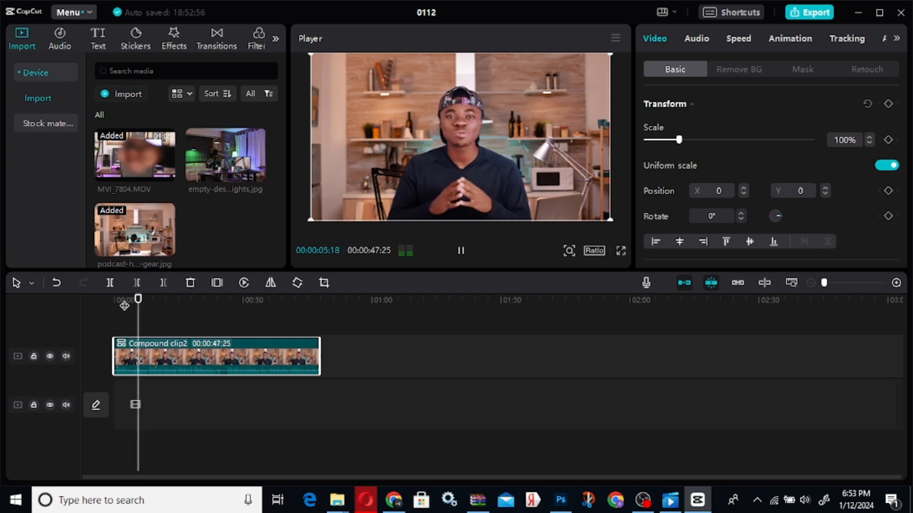
- Apply the Focus filter from the Life category to the compound clip
click(178, 356)
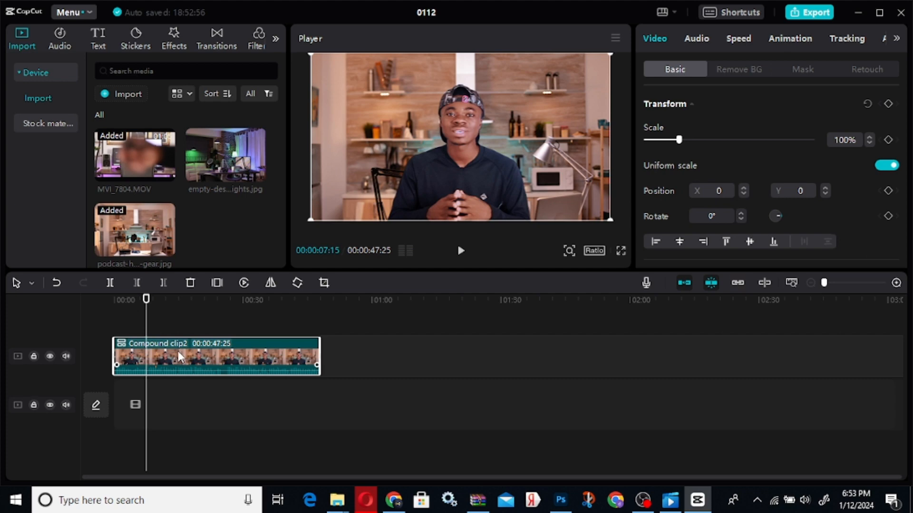
scroll(179, 42, down, 1)
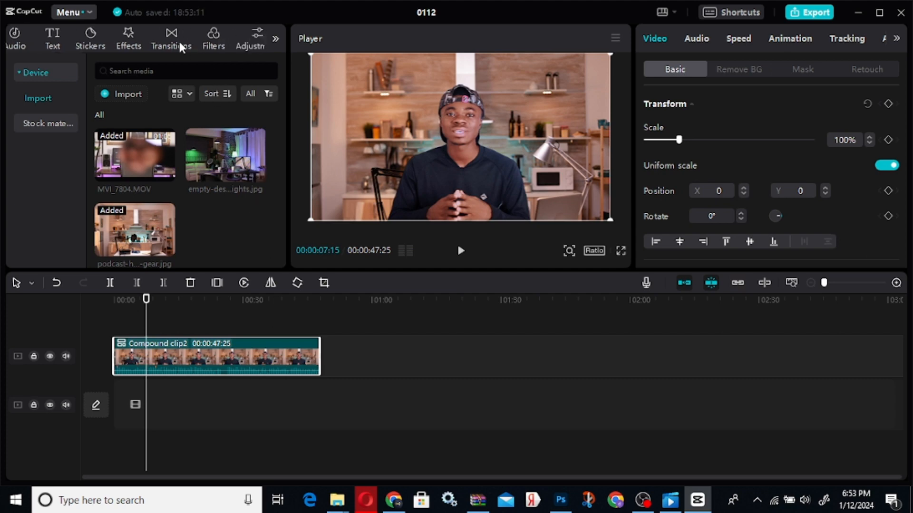
scroll(179, 42, down, 1)
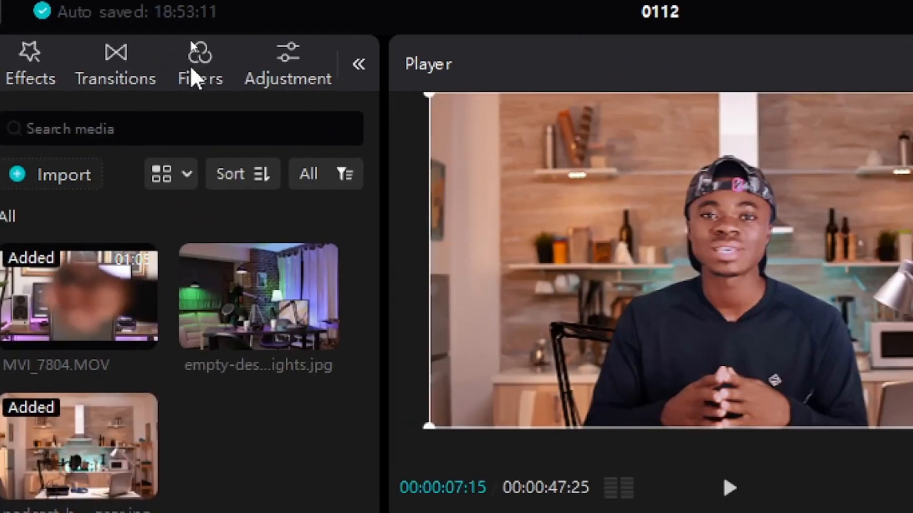
click(190, 41)
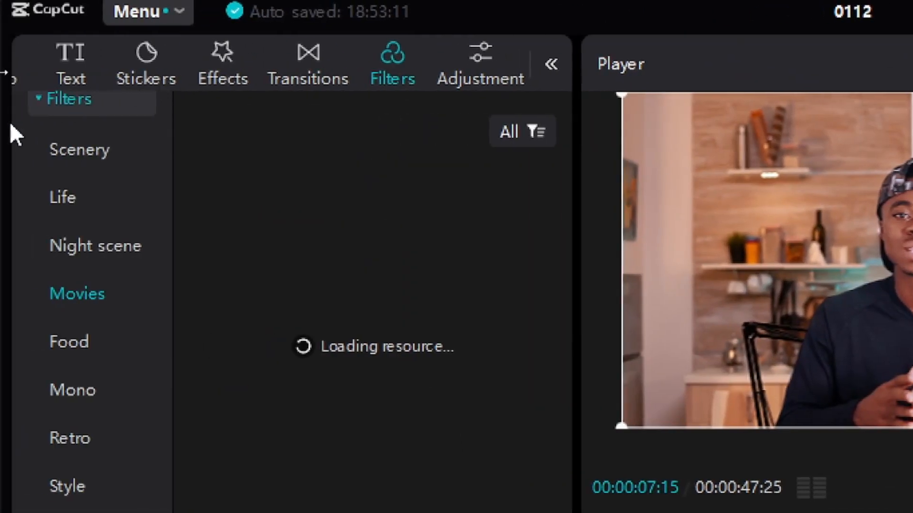
click(64, 199)
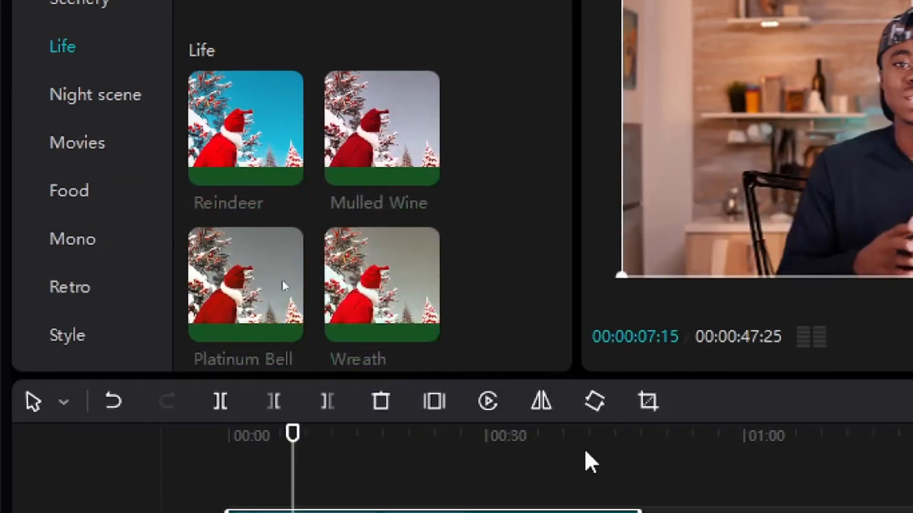
scroll(526, 367, down, 10)
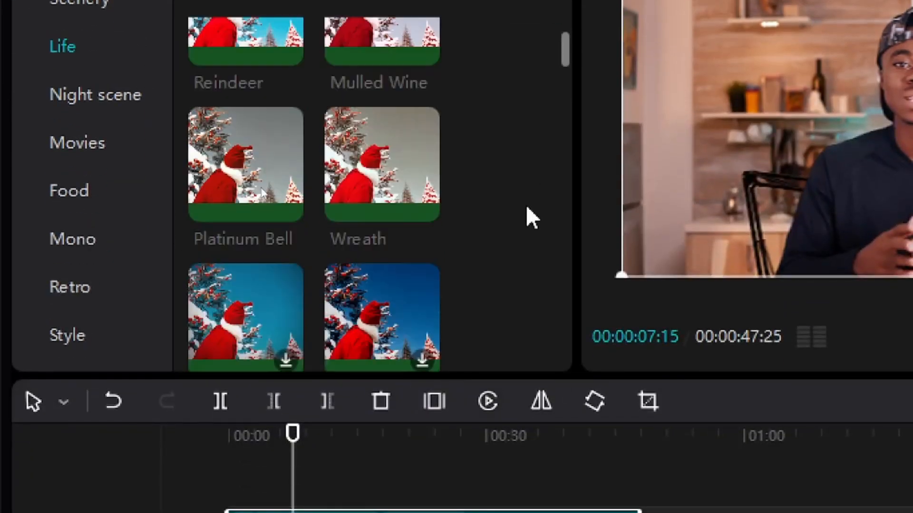
scroll(408, 233, down, 3)
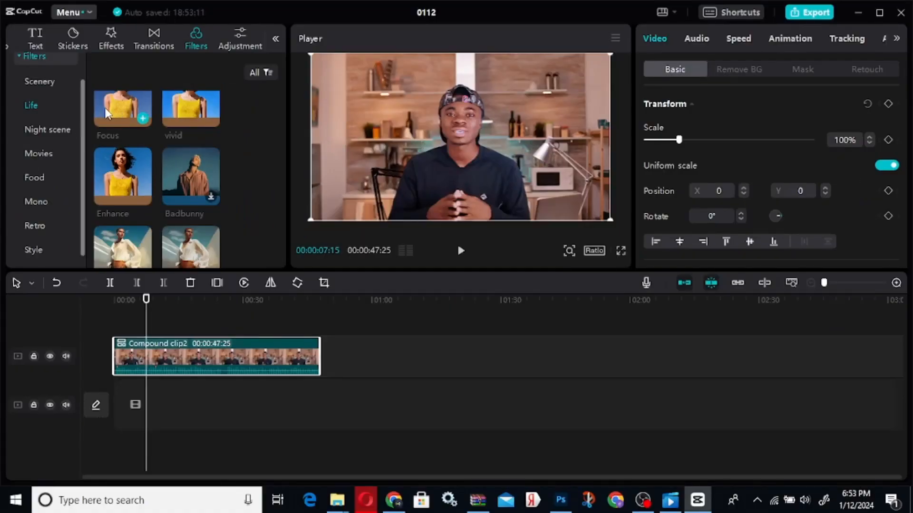
scroll(211, 125, up, 2)
drag(211, 135, 294, 134)
drag(142, 152, 183, 357)
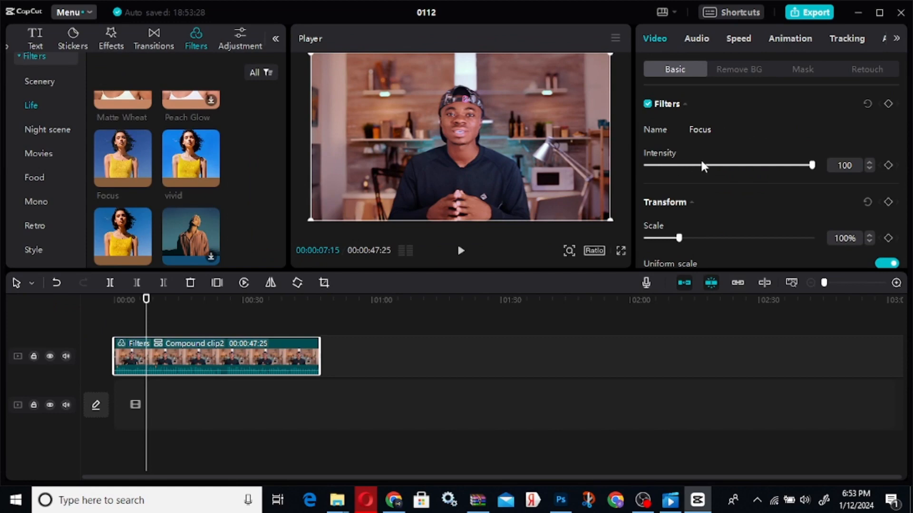
- Compare the picture with the Focus filter's intensity at 0 and 100, and play a short stretch of the clip at 100
drag(812, 165, 645, 164)
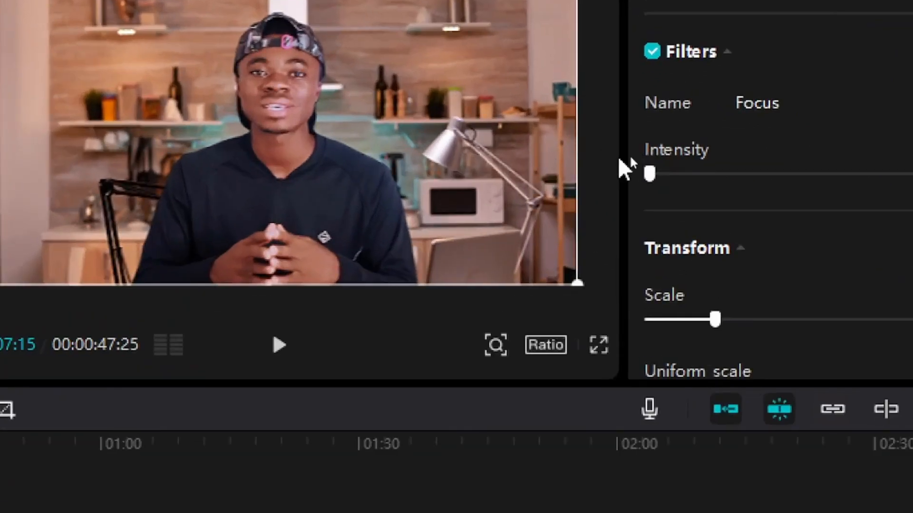
drag(649, 171, 614, 189)
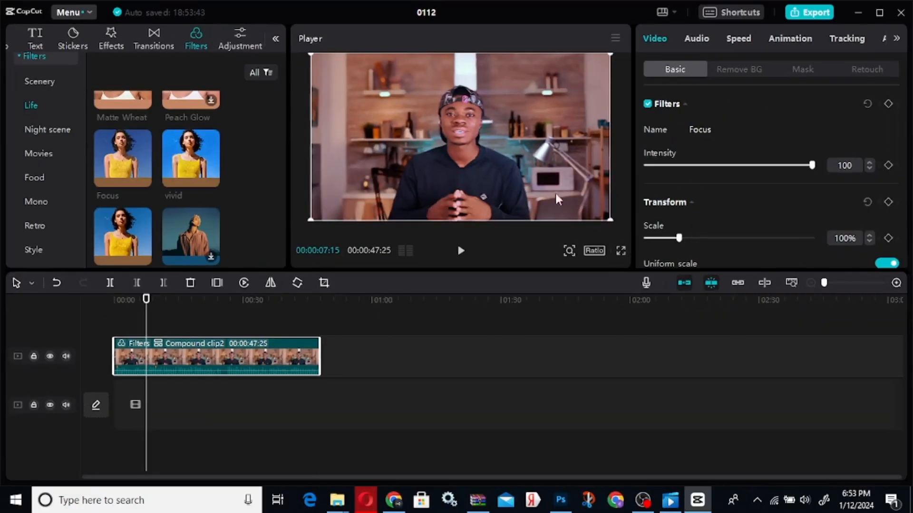
click(141, 304)
key(space)
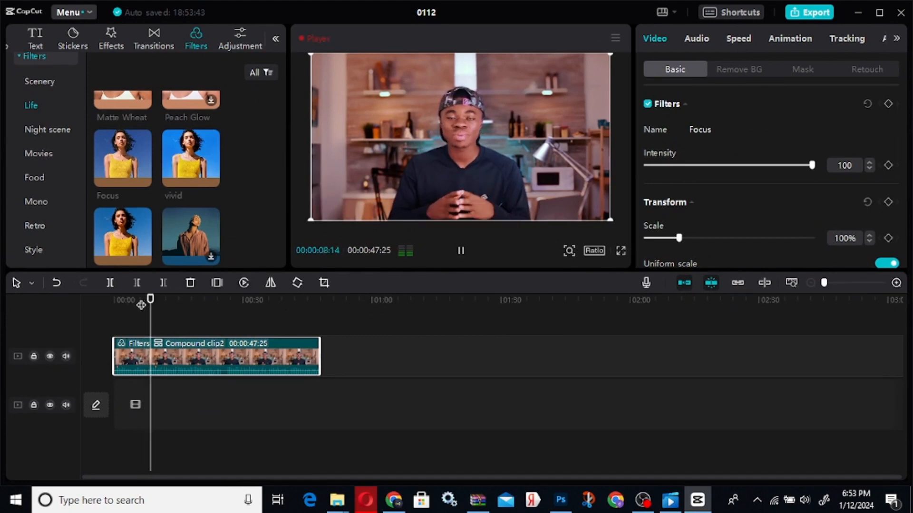
key(space)
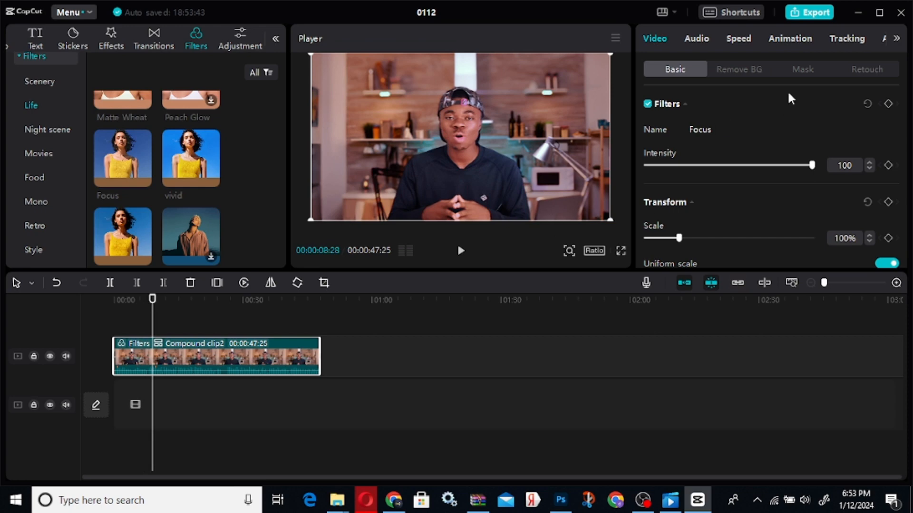
- Open the basic color adjustment settings for the compound clip
scroll(732, 40, down, 1)
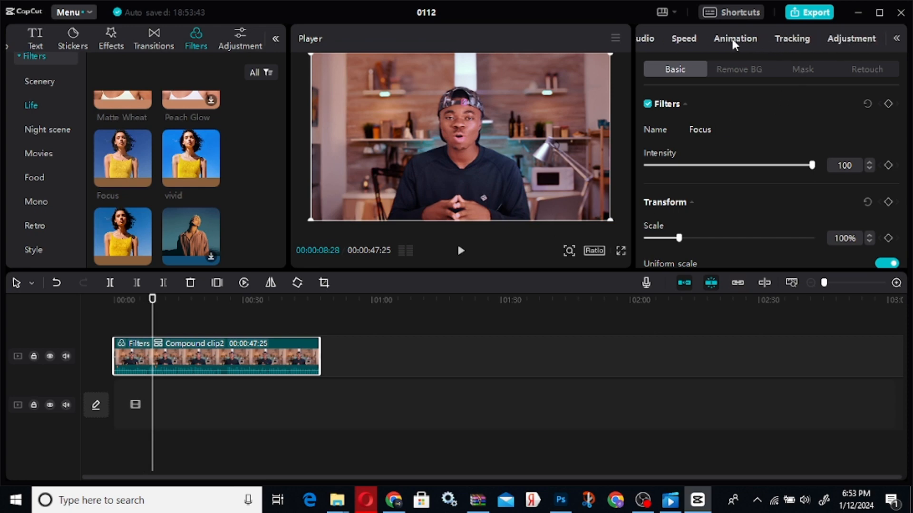
click(843, 38)
scroll(754, 163, down, 5)
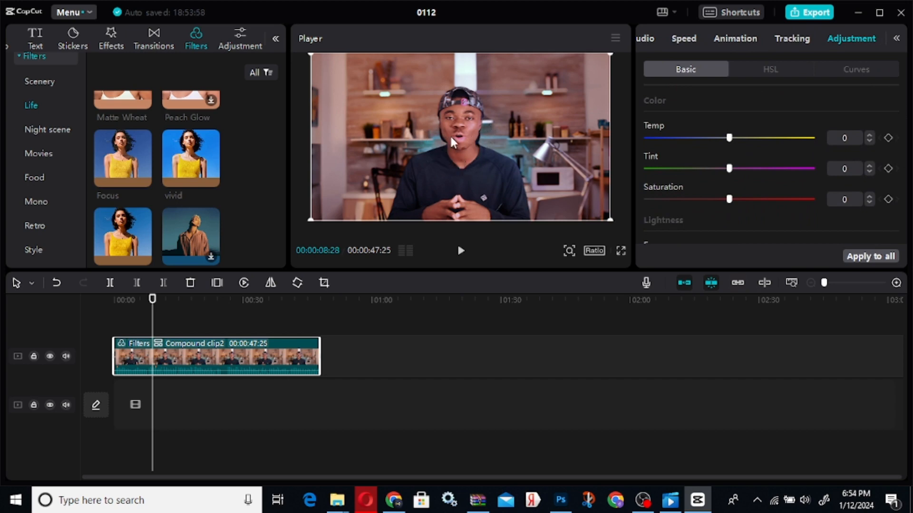
- Try a color temperature of -12 on the compound clip and return it to 0
click(709, 138)
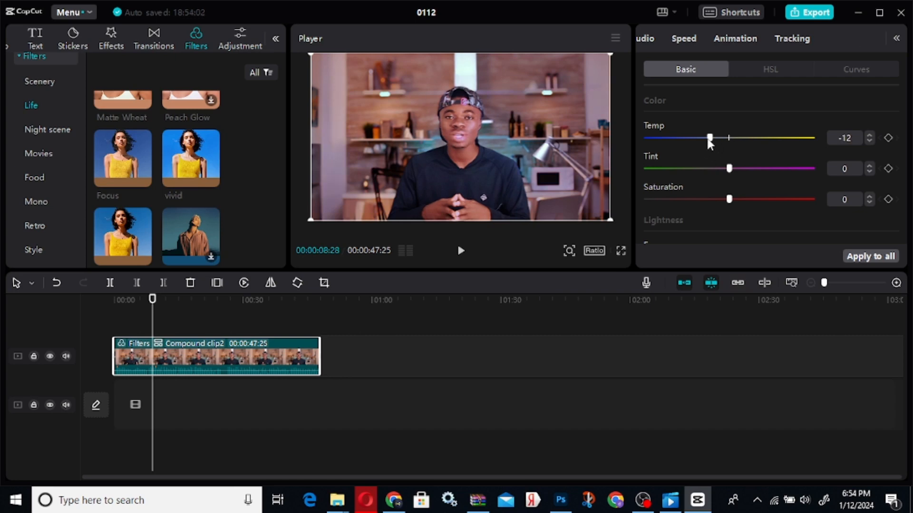
drag(709, 138, 730, 139)
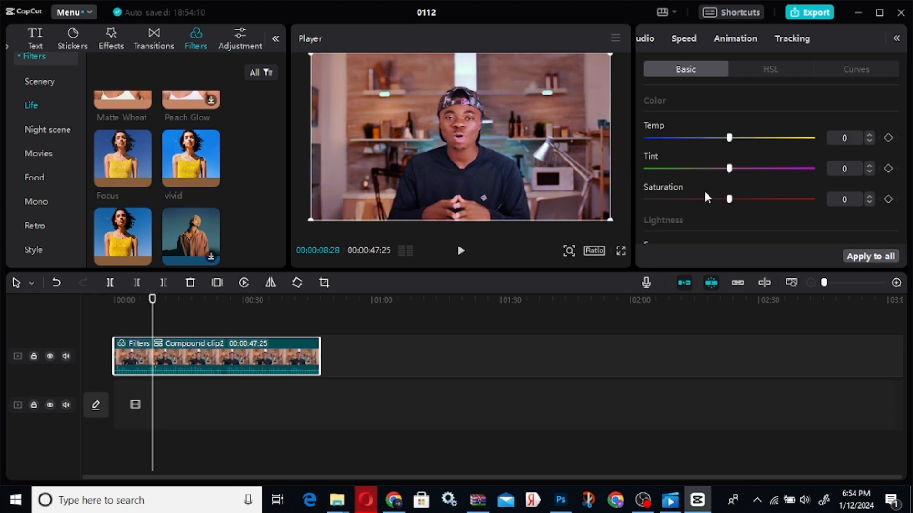
scroll(704, 181, down, 1)
mouse_move(727, 151)
mouse_down()
mouse_move(618, 151)
mouse_move(727, 153)
mouse_up()
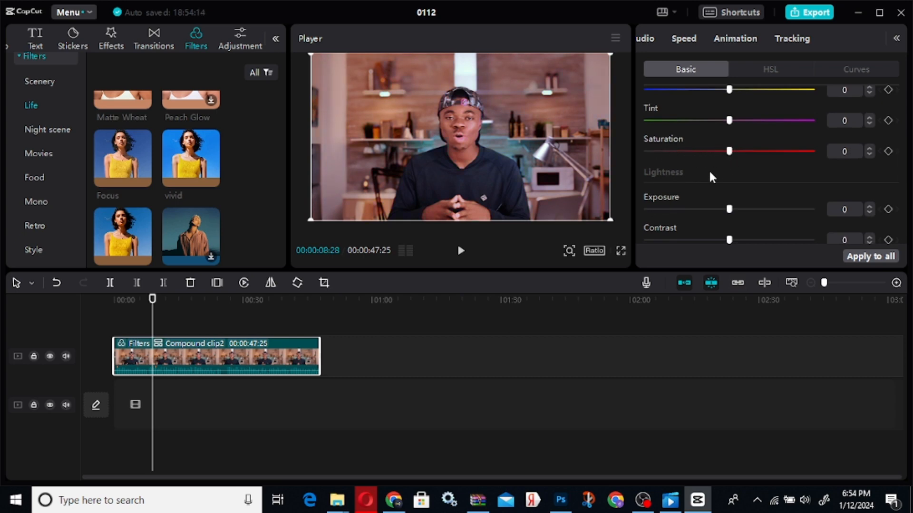
- Set the compound clip's Brilliance to -26
scroll(712, 177, down, 3)
click(655, 178)
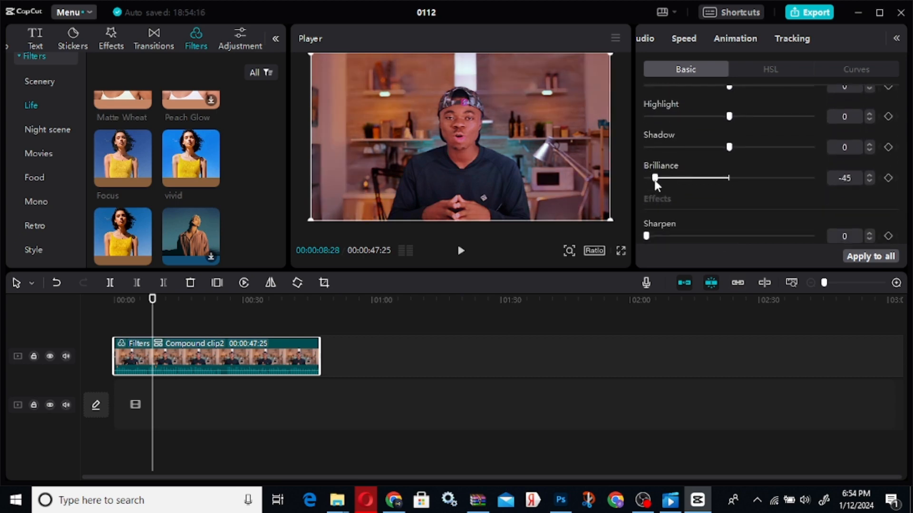
drag(656, 184, 685, 184)
- Play the compound clip to about 22 seconds and replay it from about 6 seconds to check the adjusted picture
key(space)
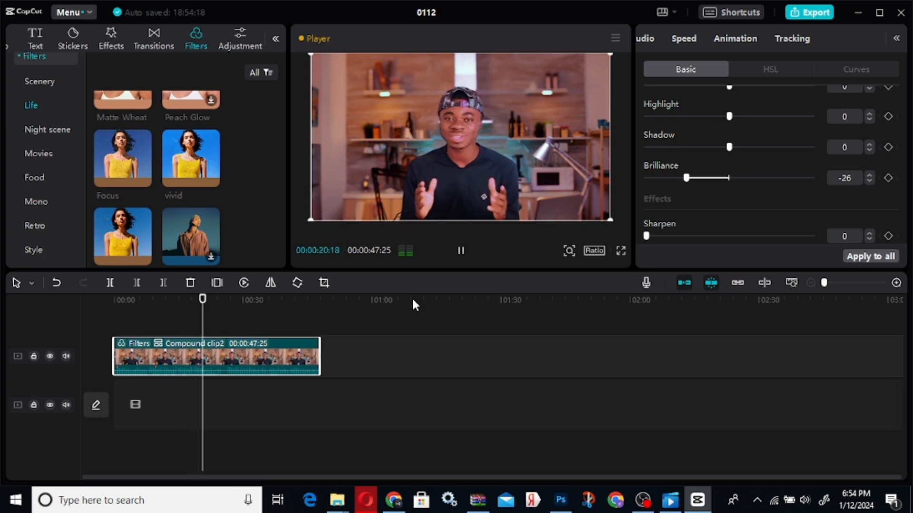
key(space)
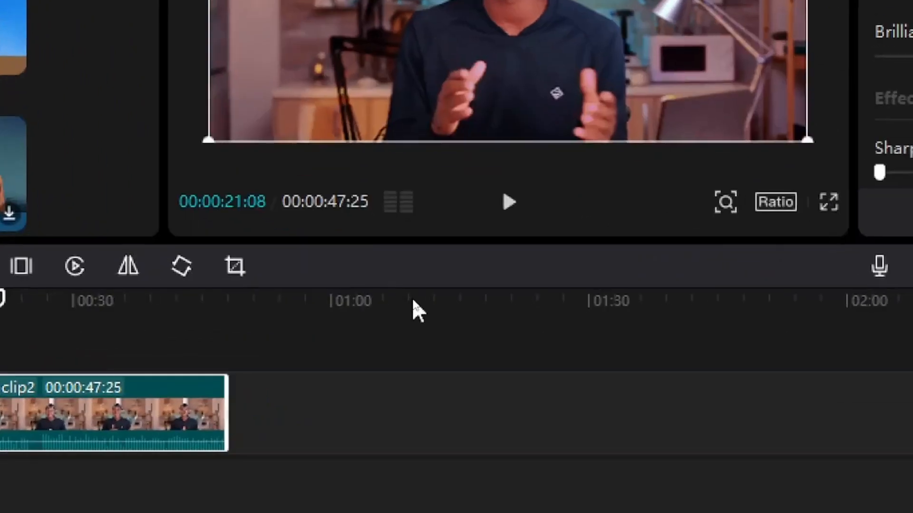
key(space)
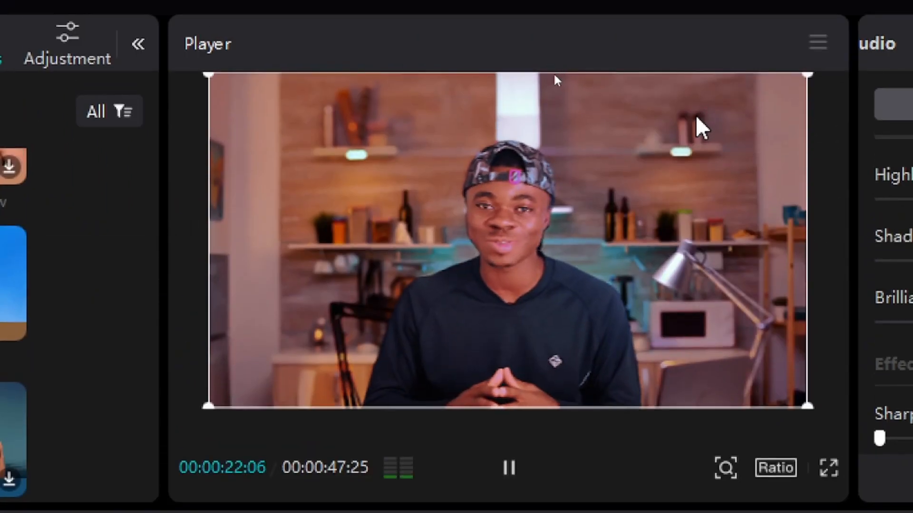
key(space)
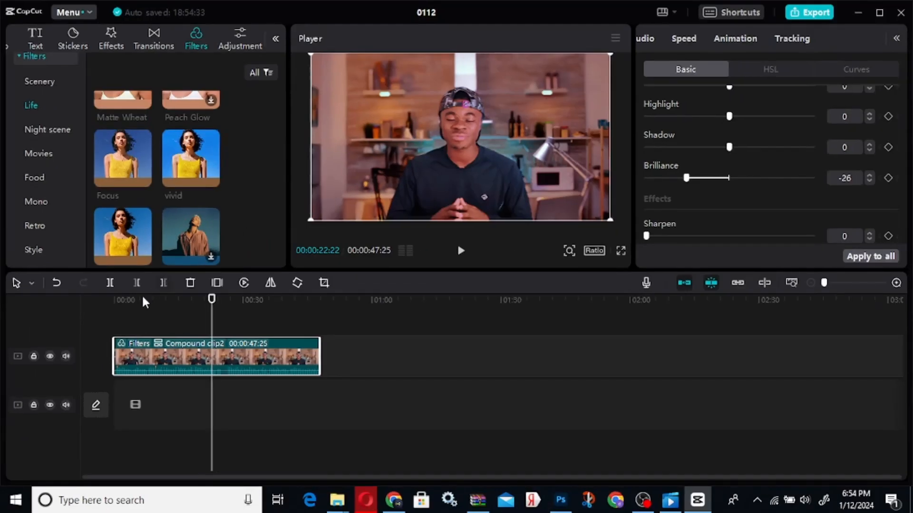
click(143, 299)
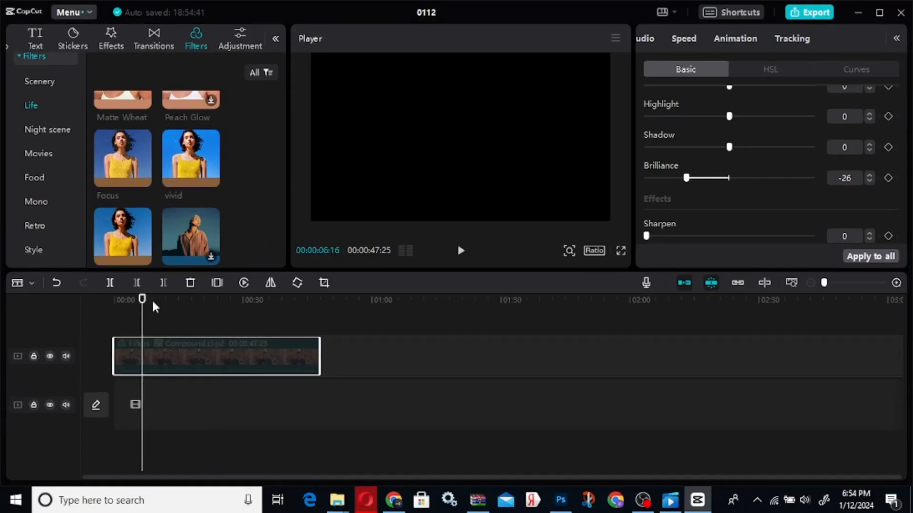
key(space)
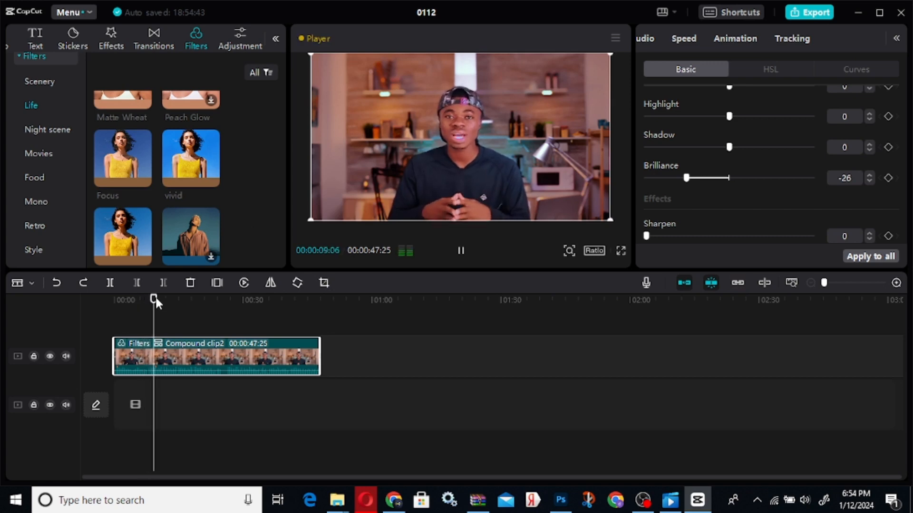
key(space)
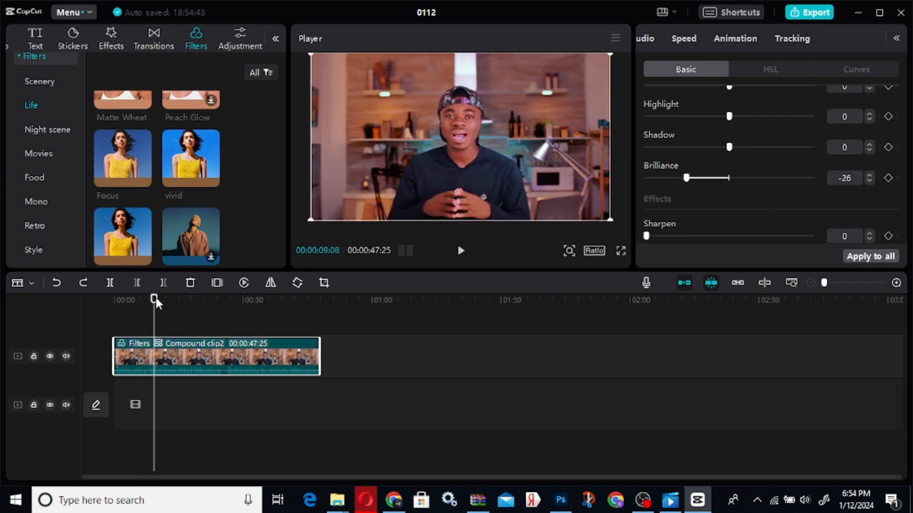